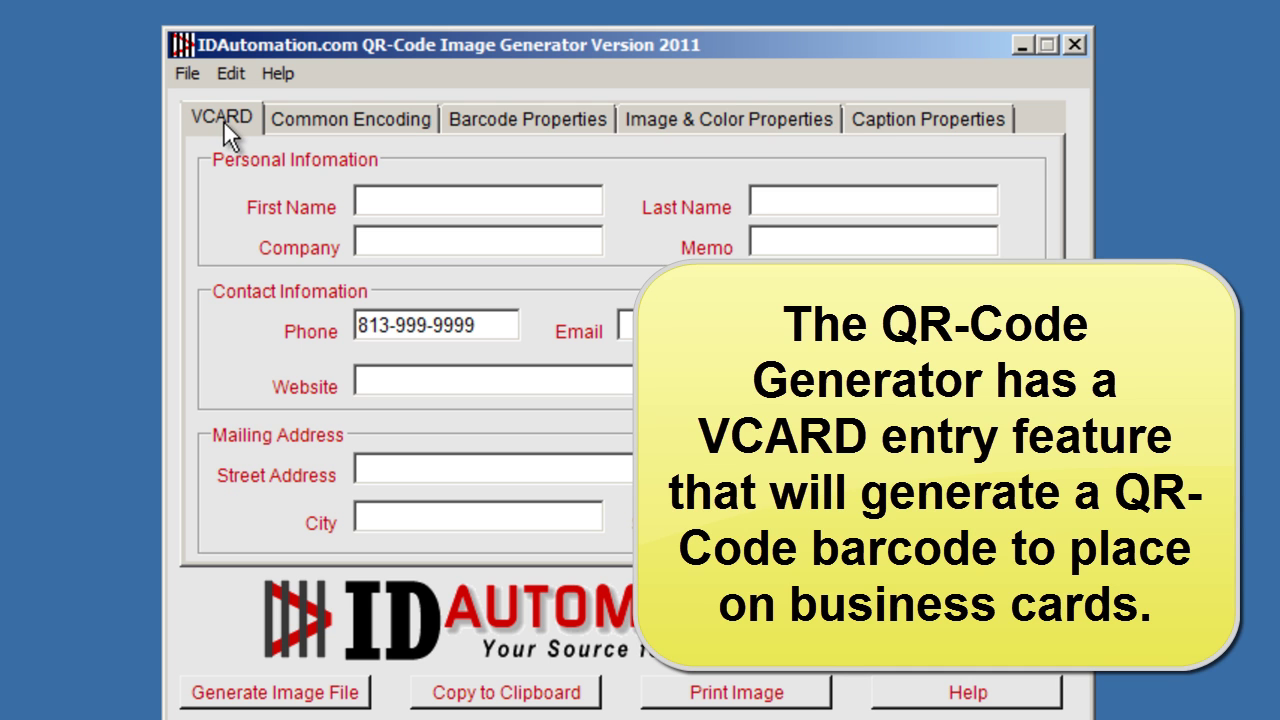
Preview the Common Encoding, Barcode Properties, Image and Caption tabs, then return to the VCARD form.
click(333, 121)
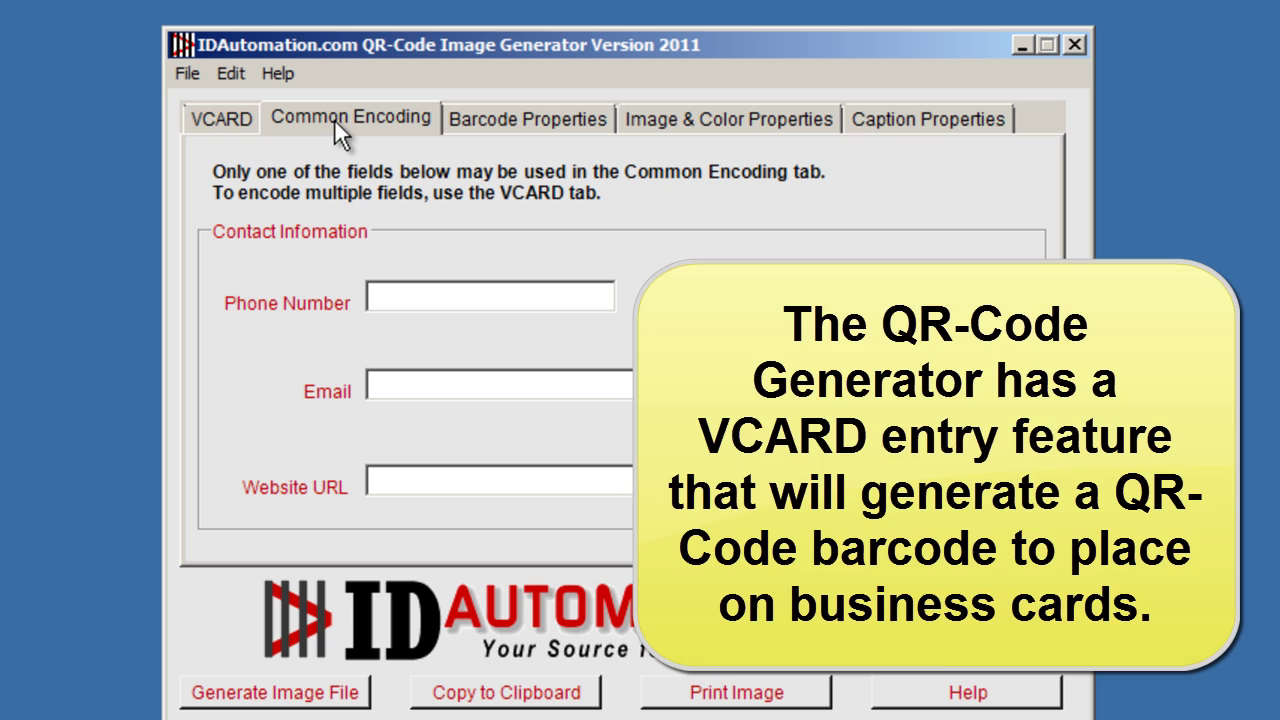
click(524, 118)
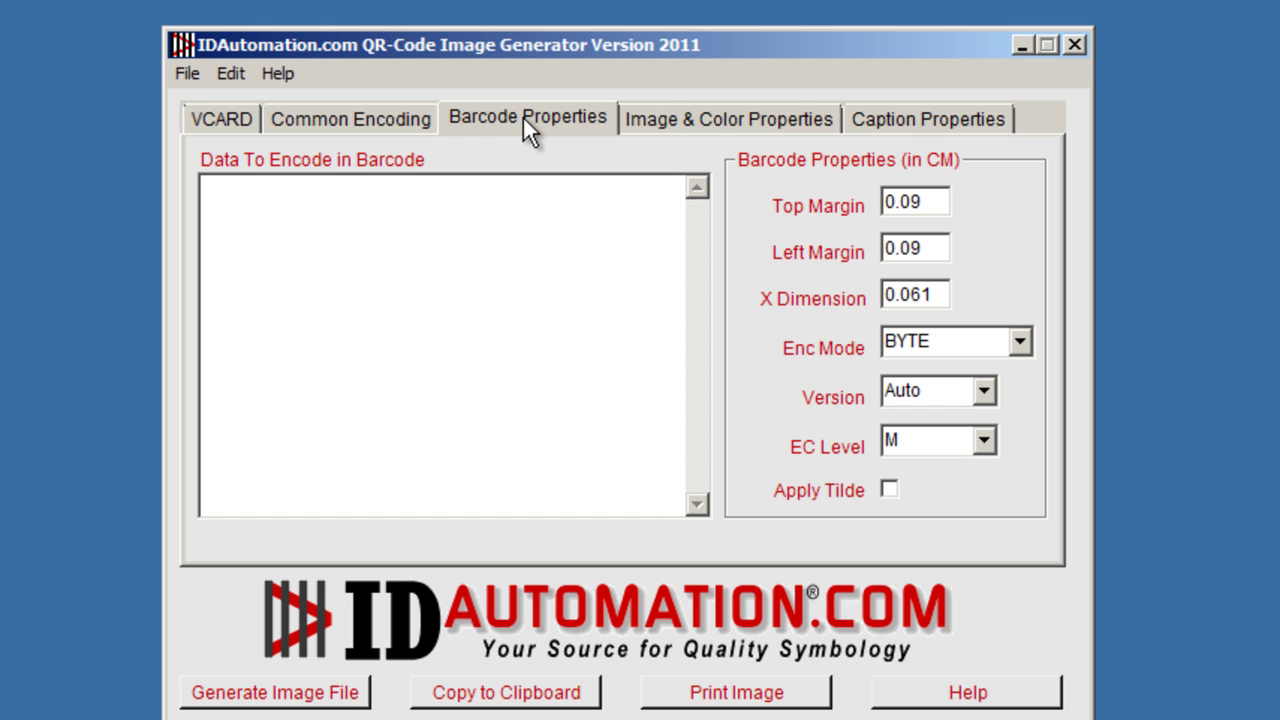
click(705, 120)
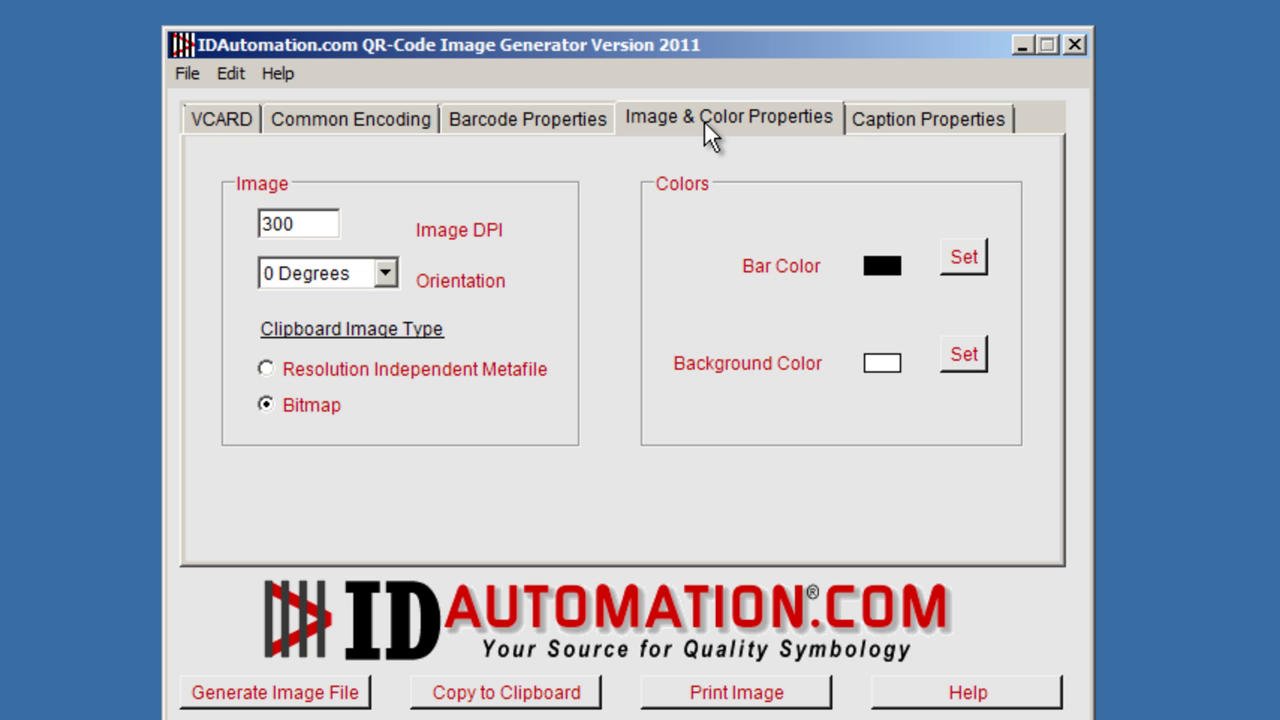
click(930, 122)
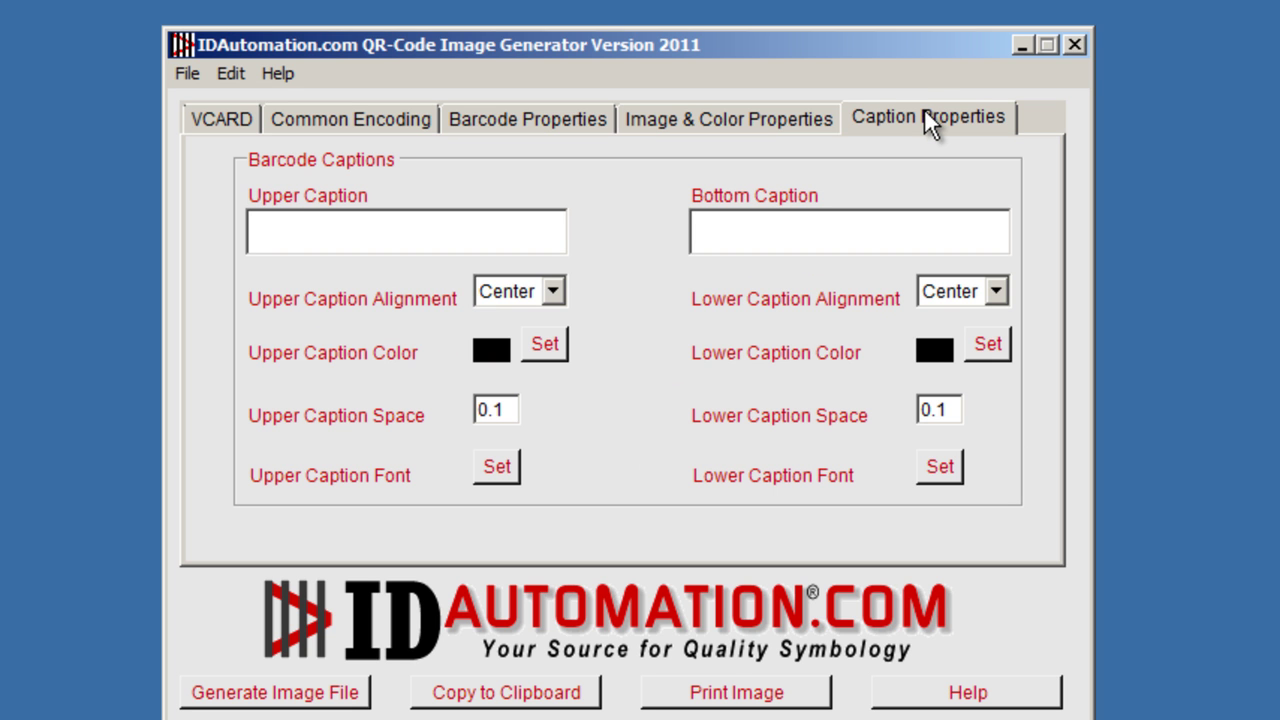
click(234, 119)
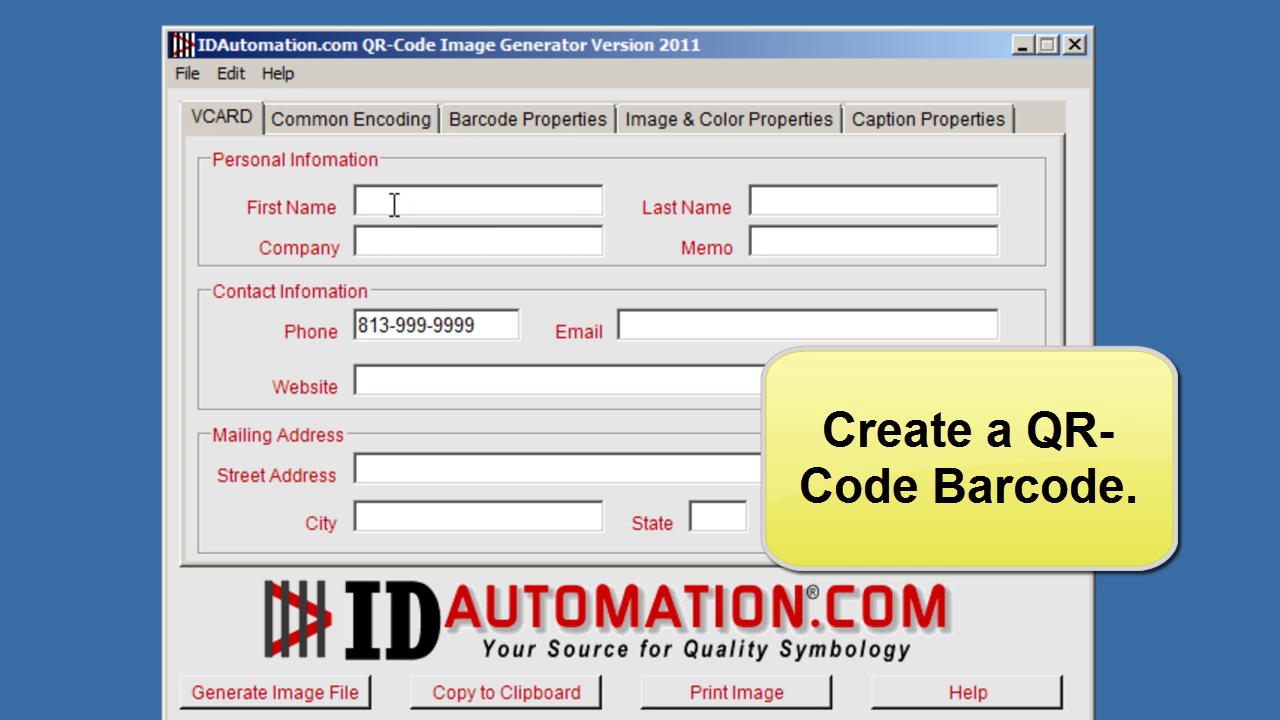
Enter the employee's first and last name, company IDAutomation.com and memo Manager.
text(John)
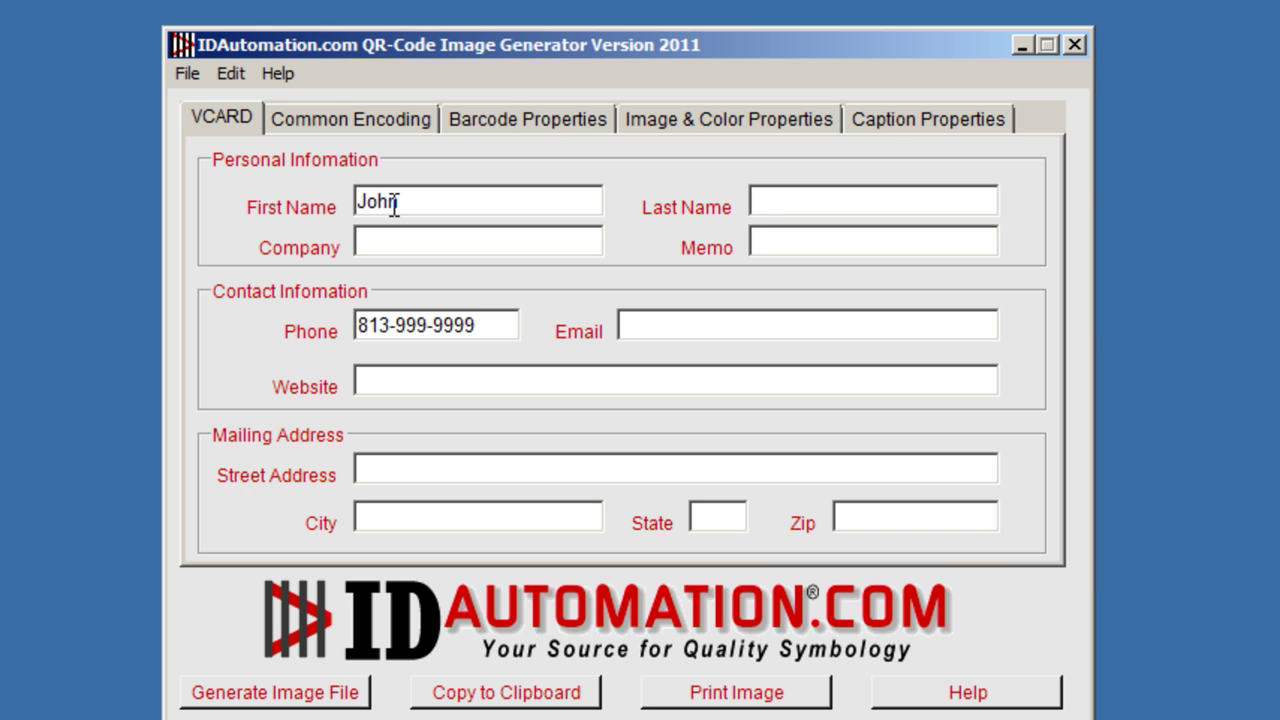
key(Tab)
text(Smith)
click(415, 240)
text(IDAu)
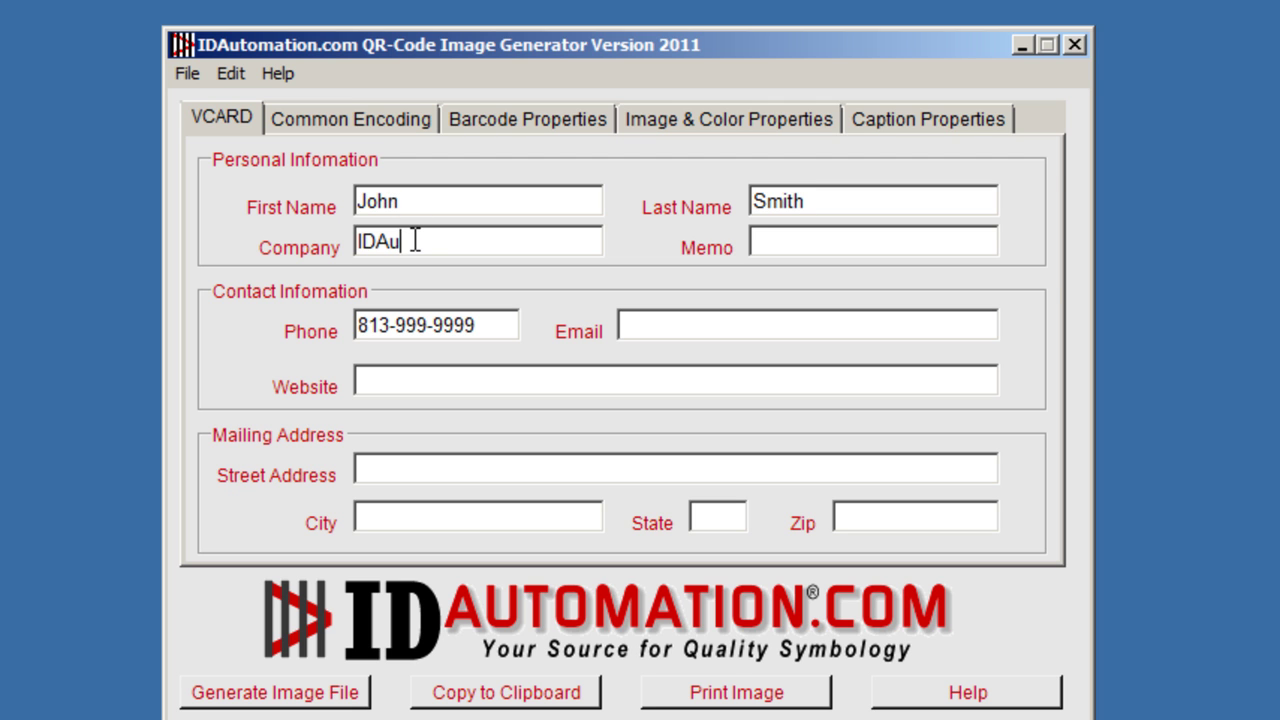
text(tomation.com)
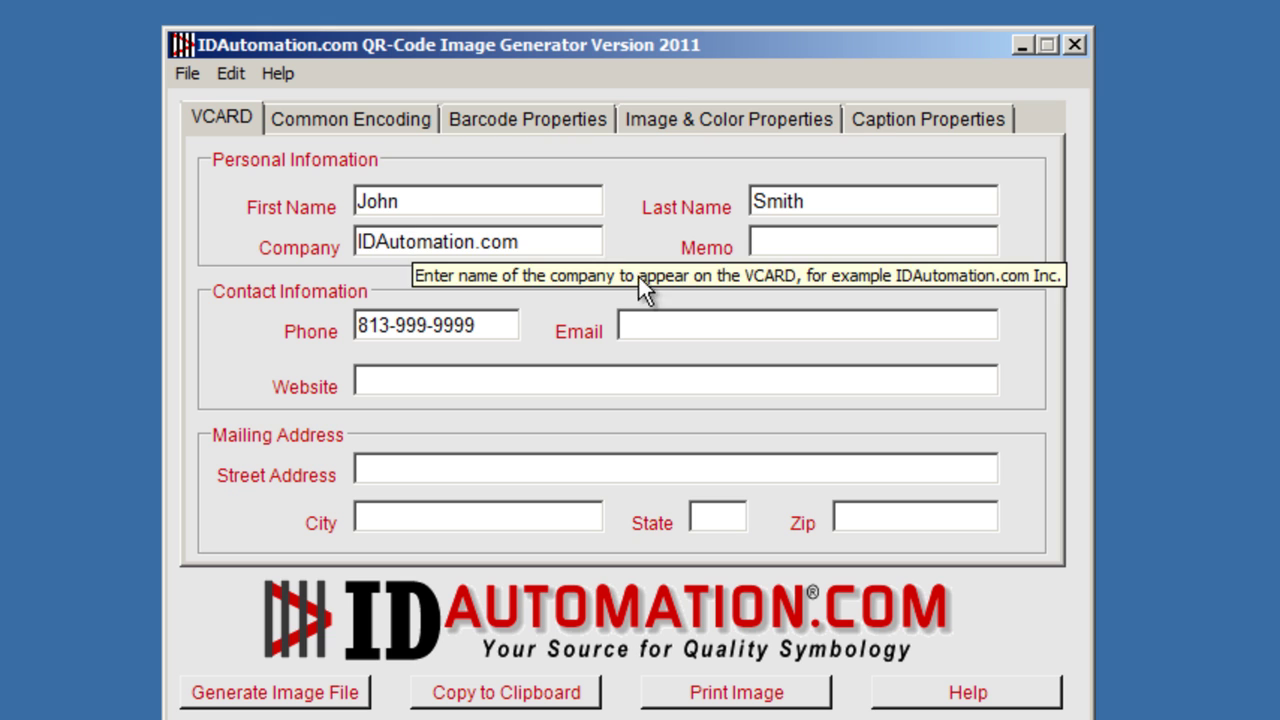
click(833, 243)
text(Manaa)
text(er)
drag(497, 326, 396, 325)
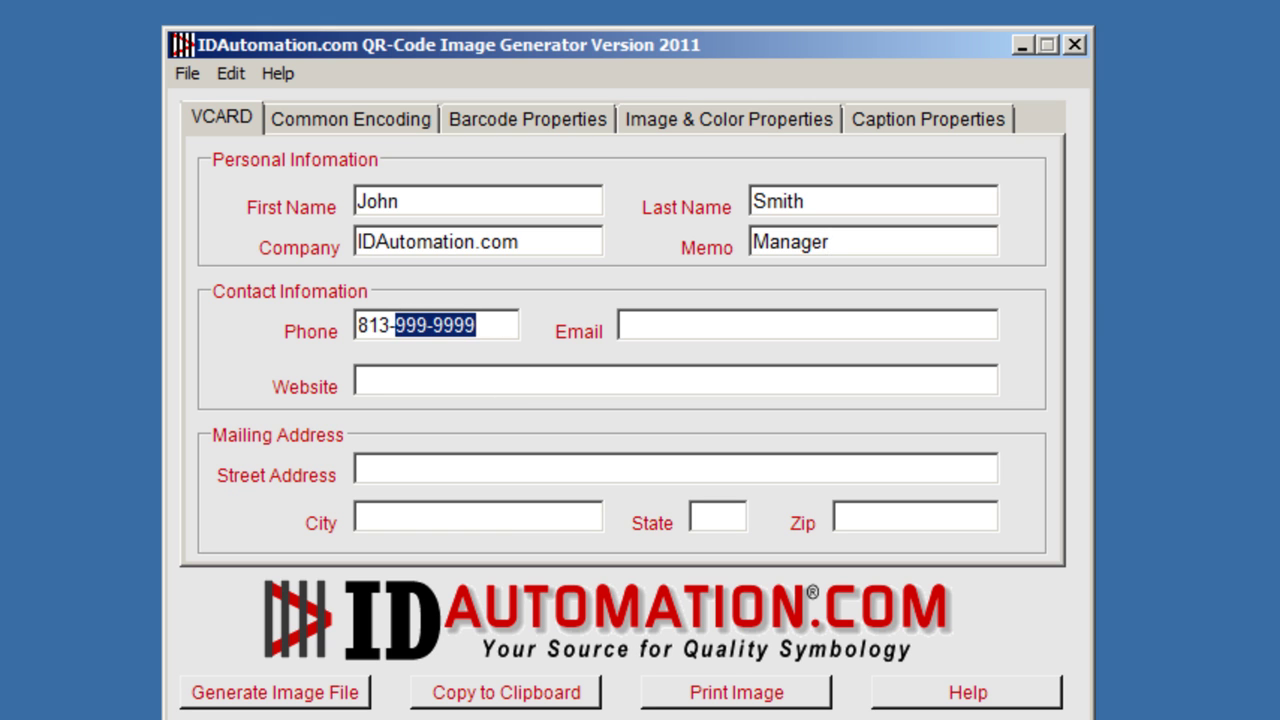
text(555-5155)
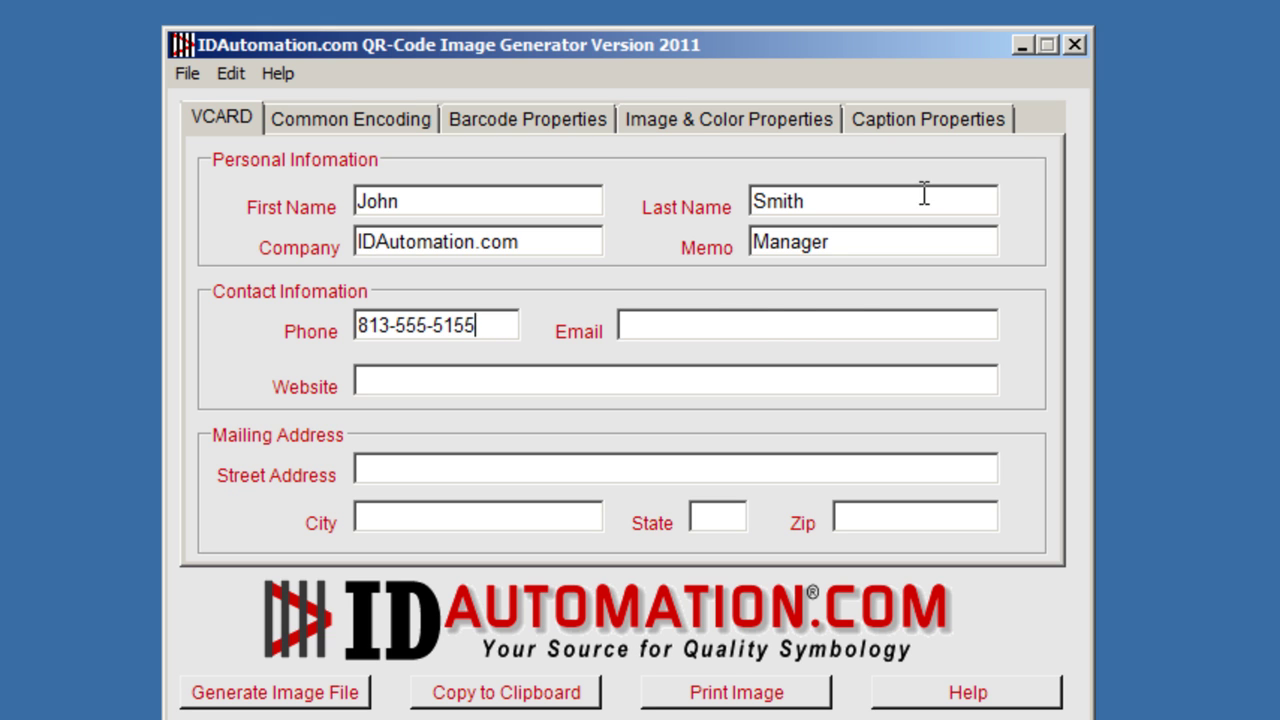
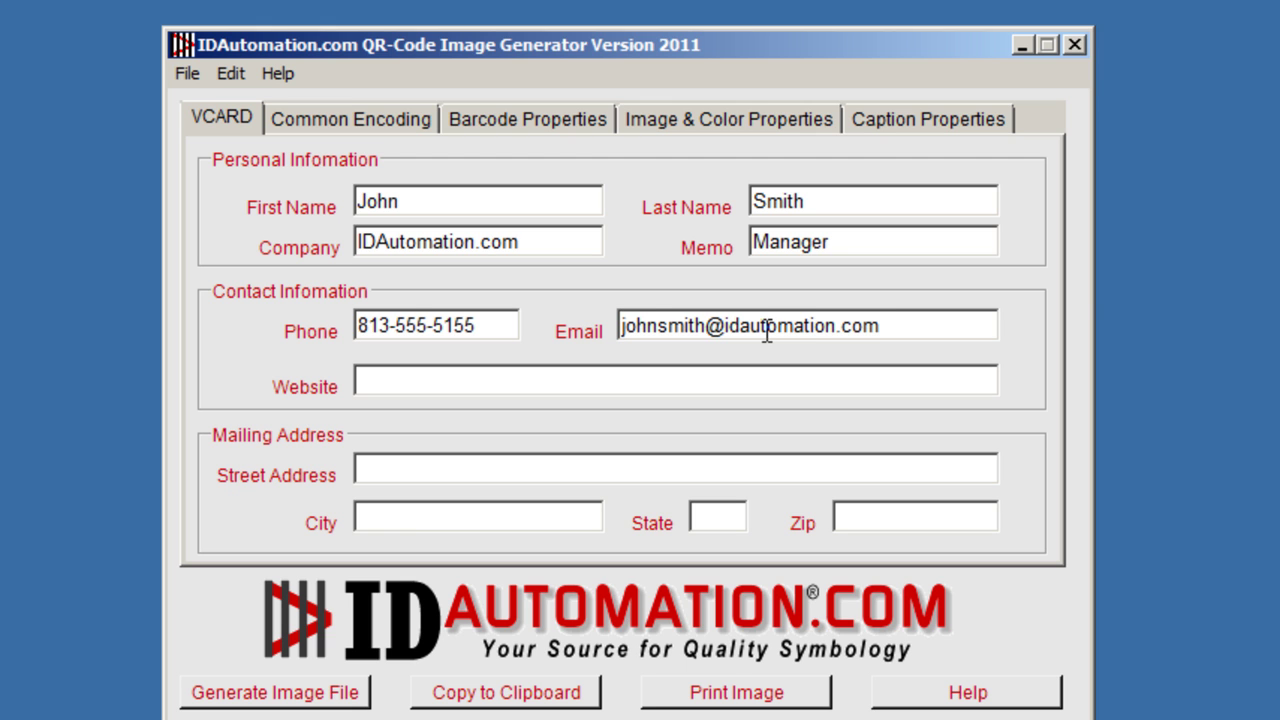
click(611, 386)
text(www.idautomation.com)
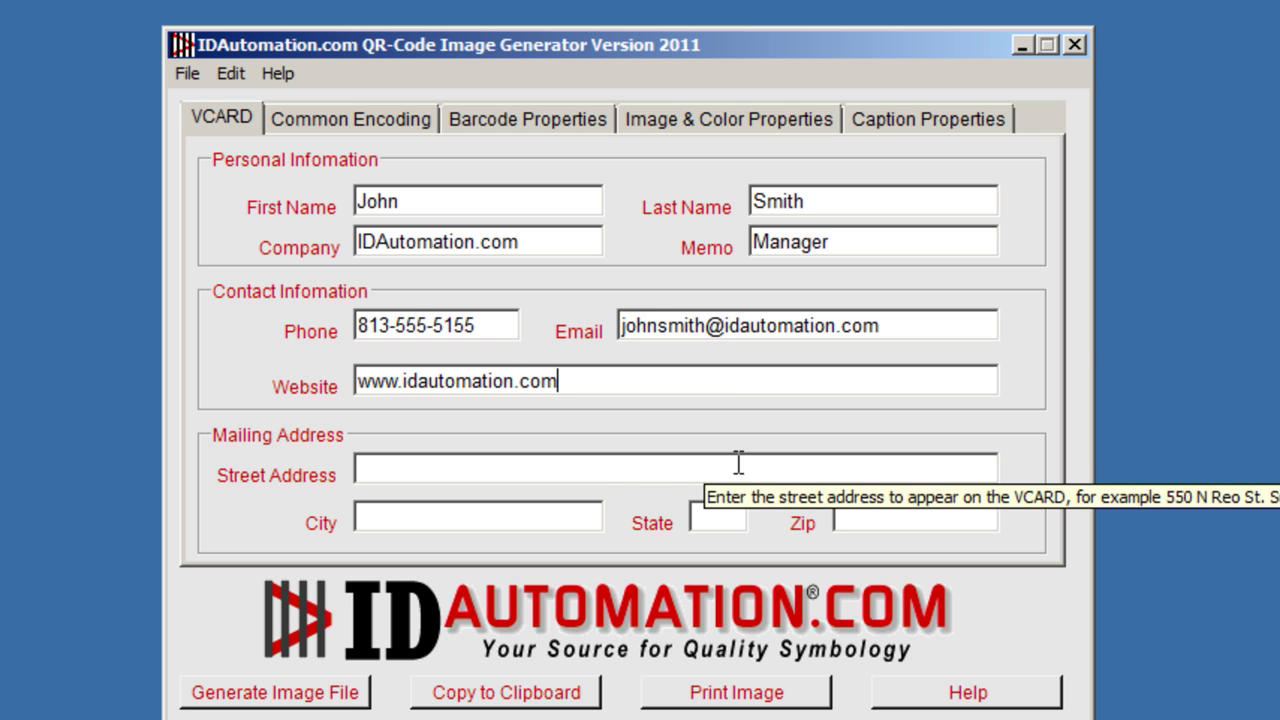
click(634, 477)
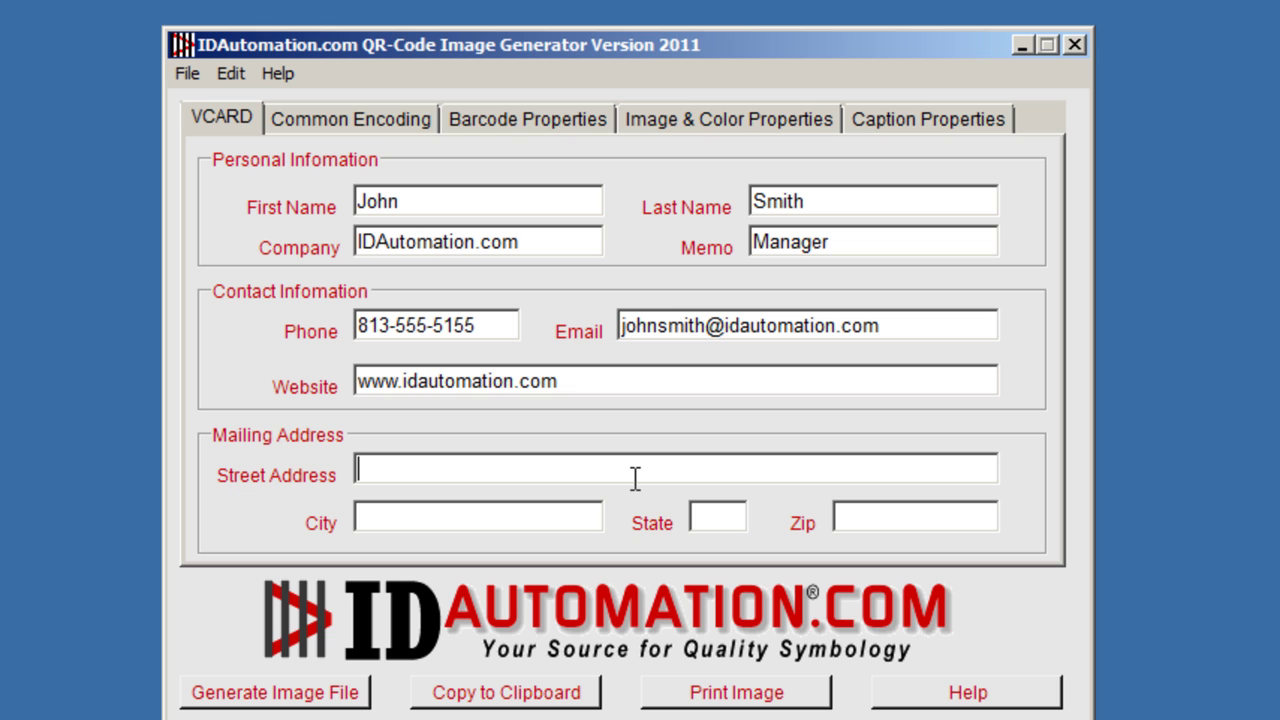
text(123 Main Street)
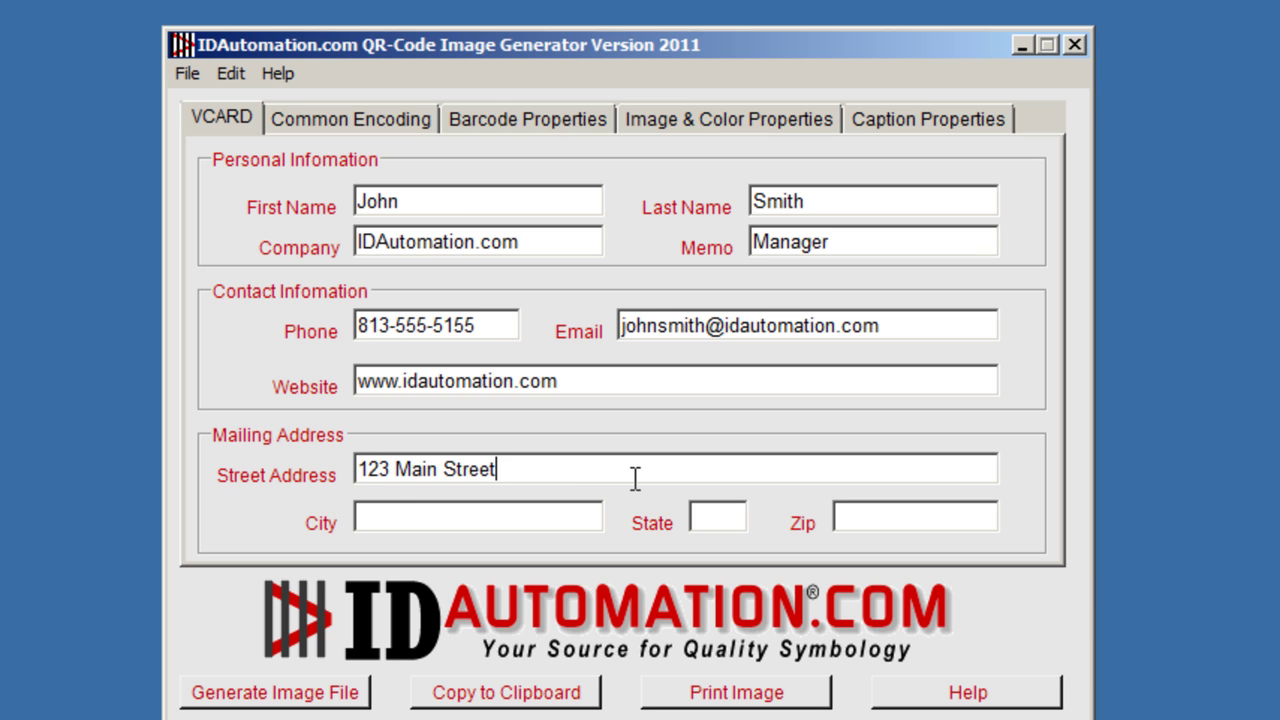
text(Tampa)
key(Tab)
text(FL)
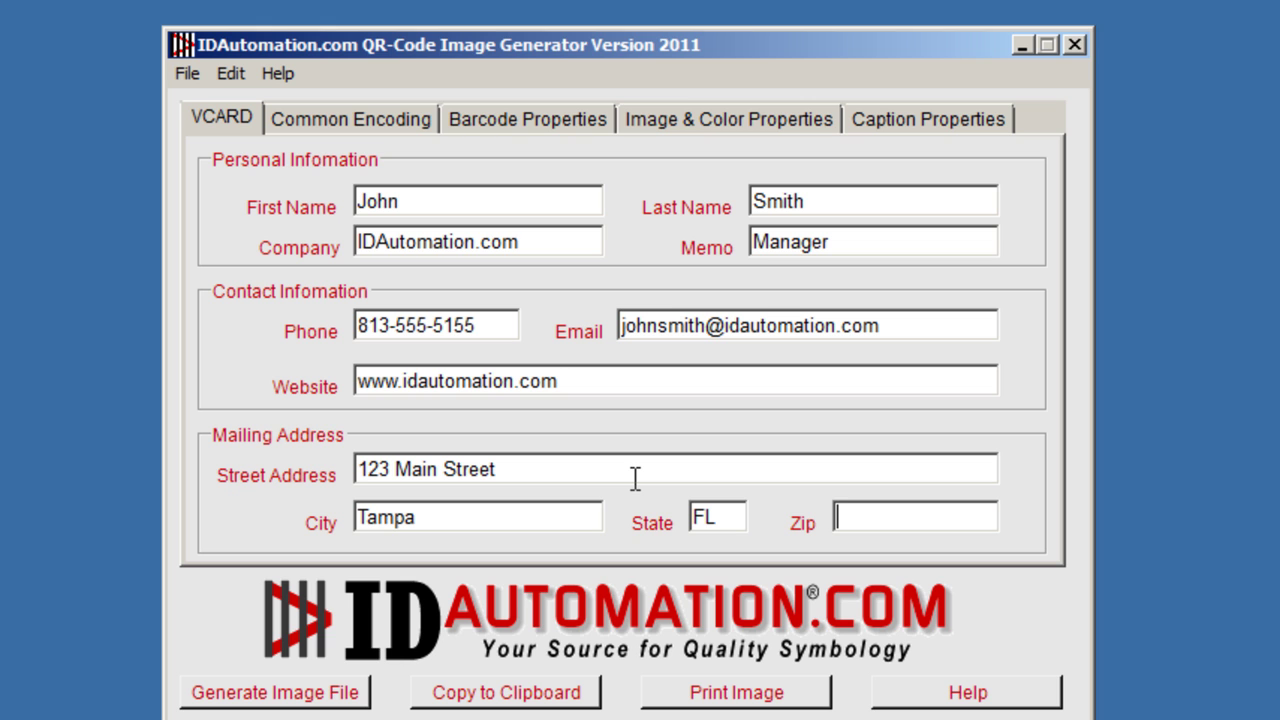
text(33609)
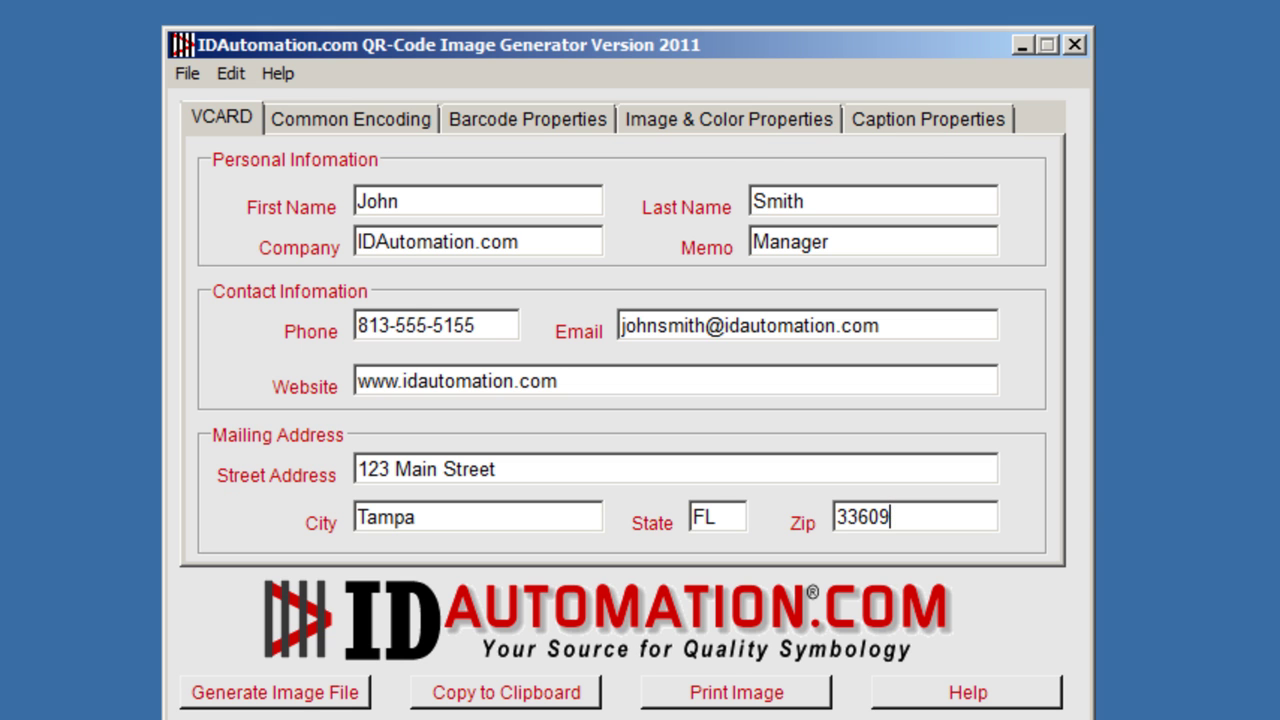
Save the VCARD QR code as an image file, copy it to the clipboard, and switch to Common Encoding.
click(274, 692)
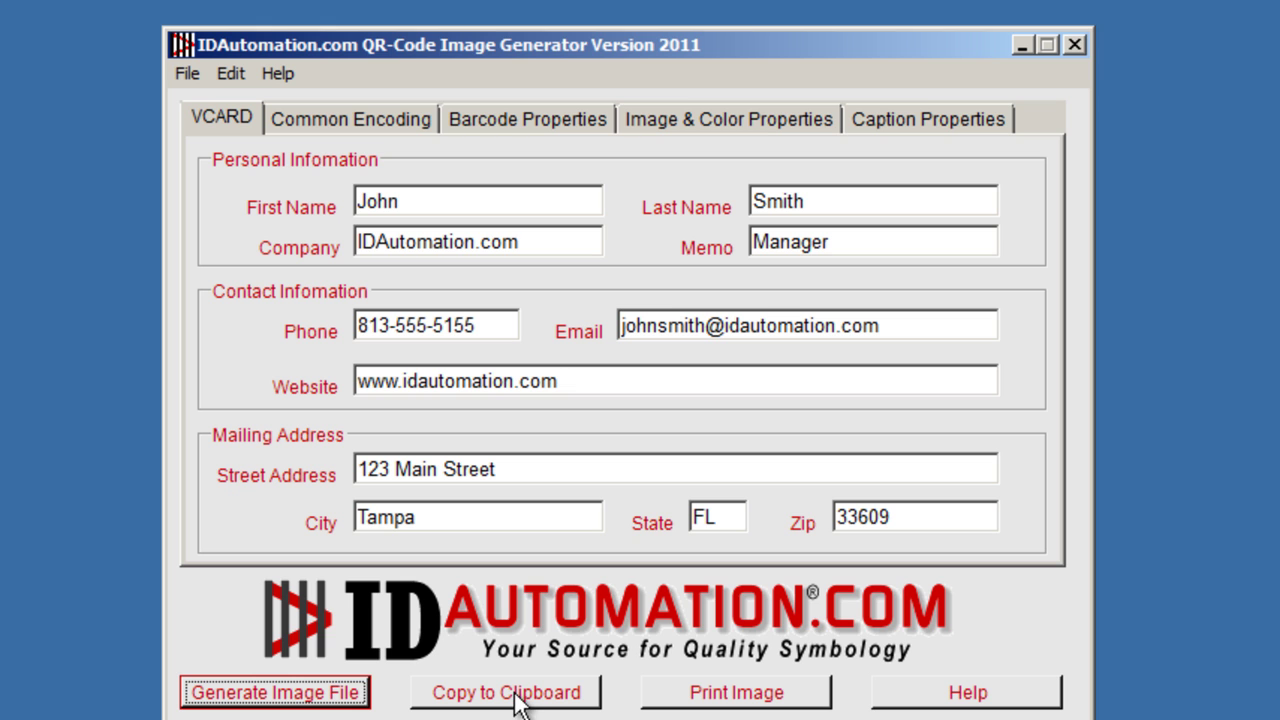
click(515, 700)
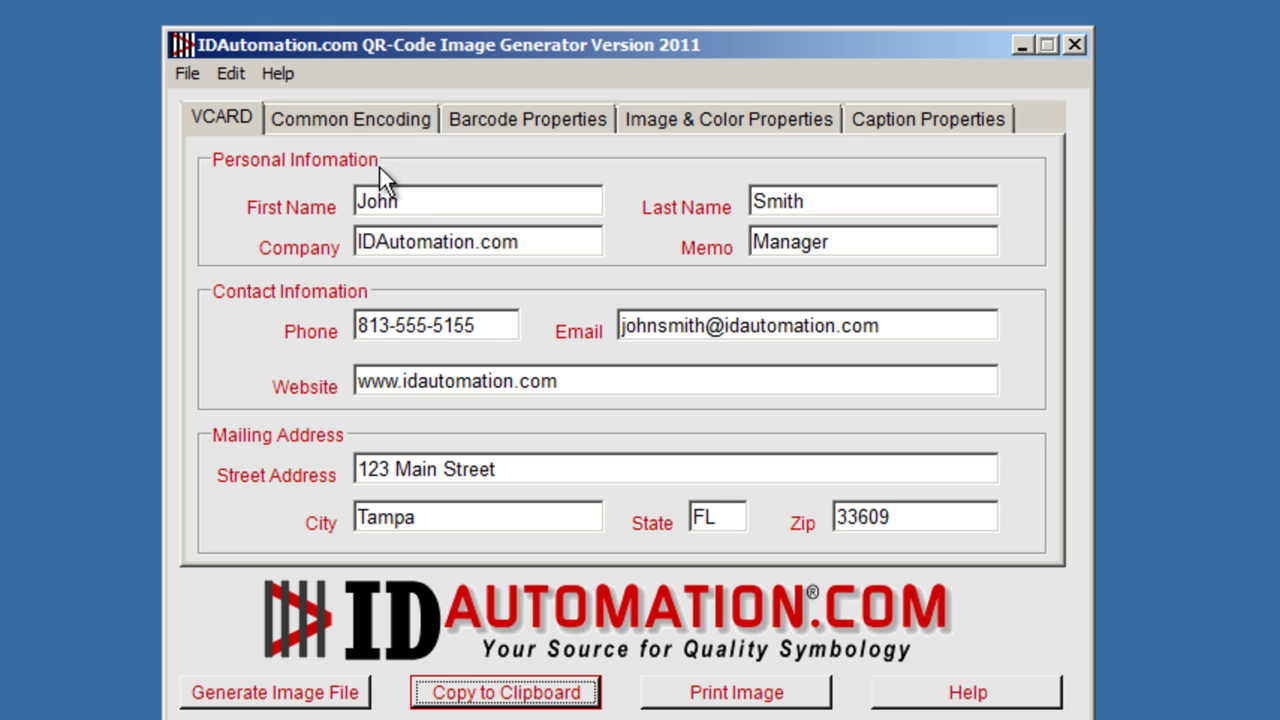
click(340, 125)
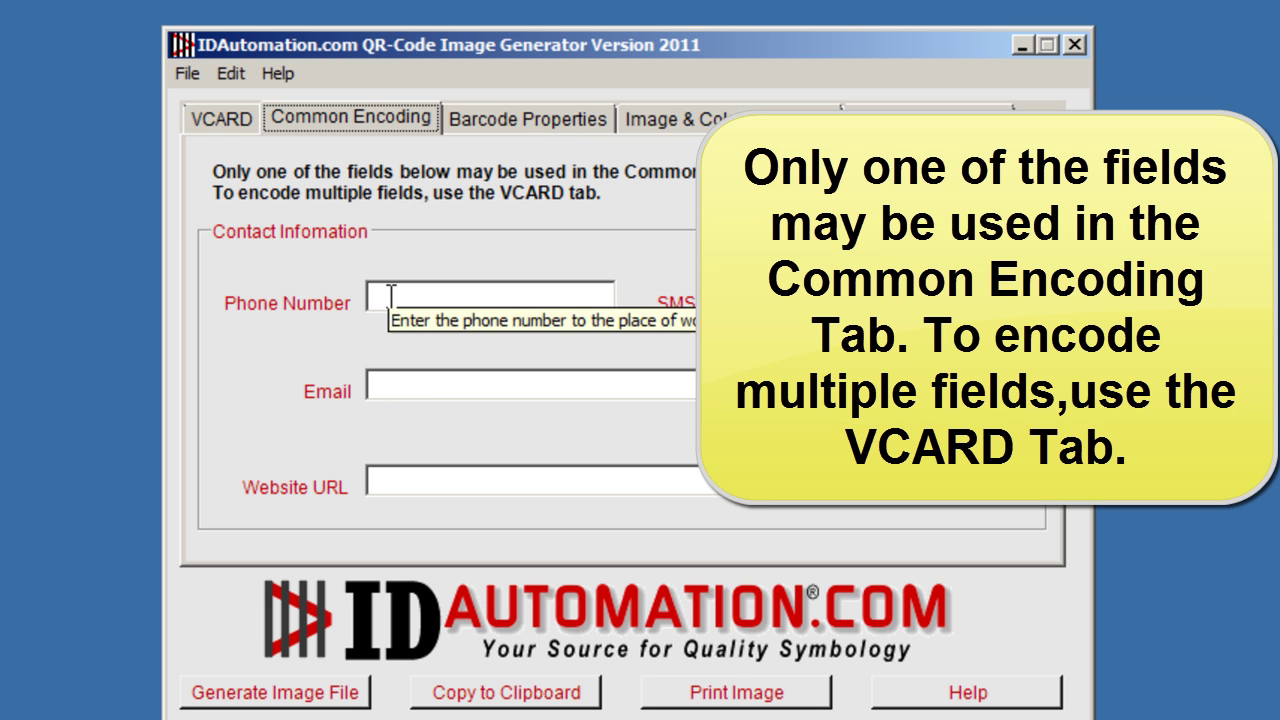
click(393, 299)
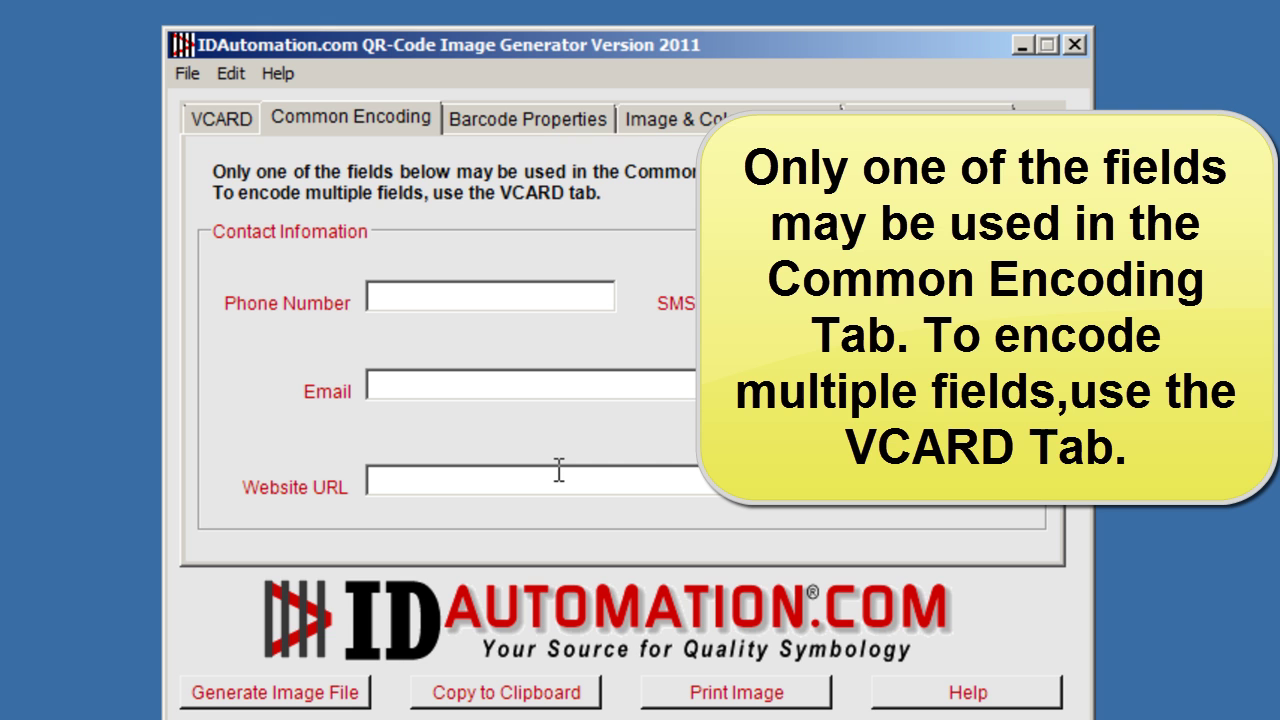
text(813-)
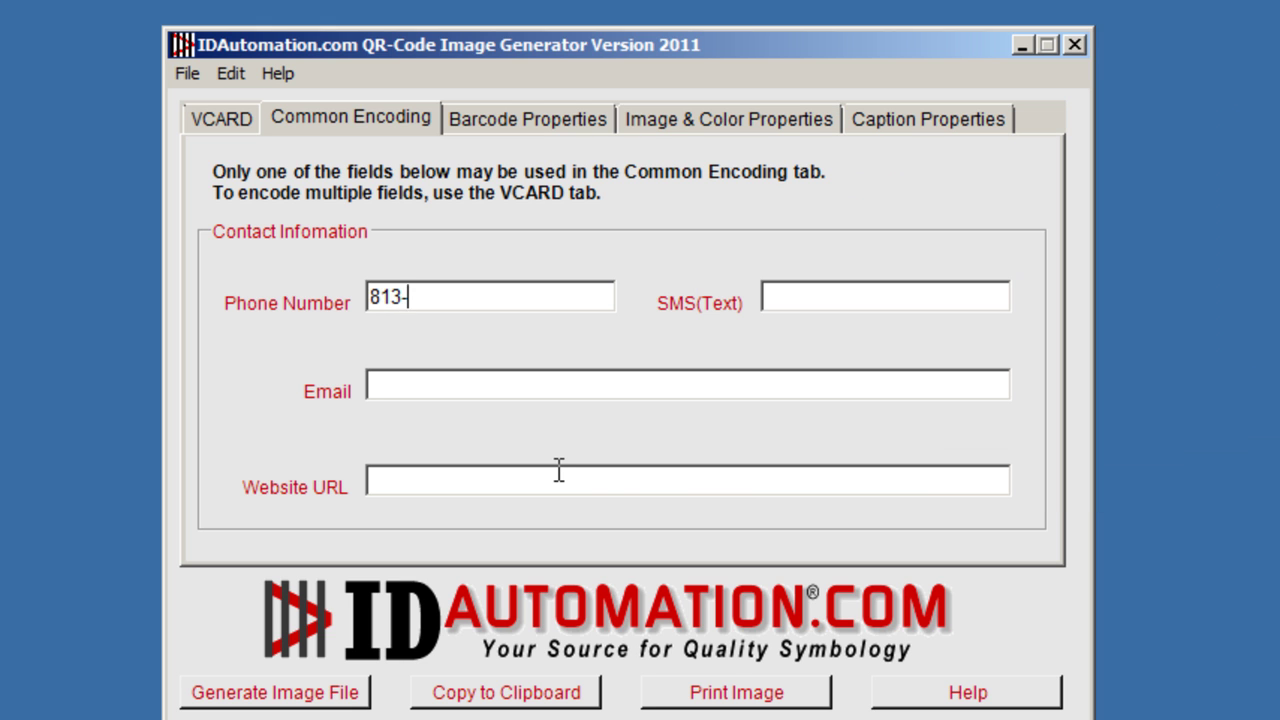
text(555-9999)
click(224, 122)
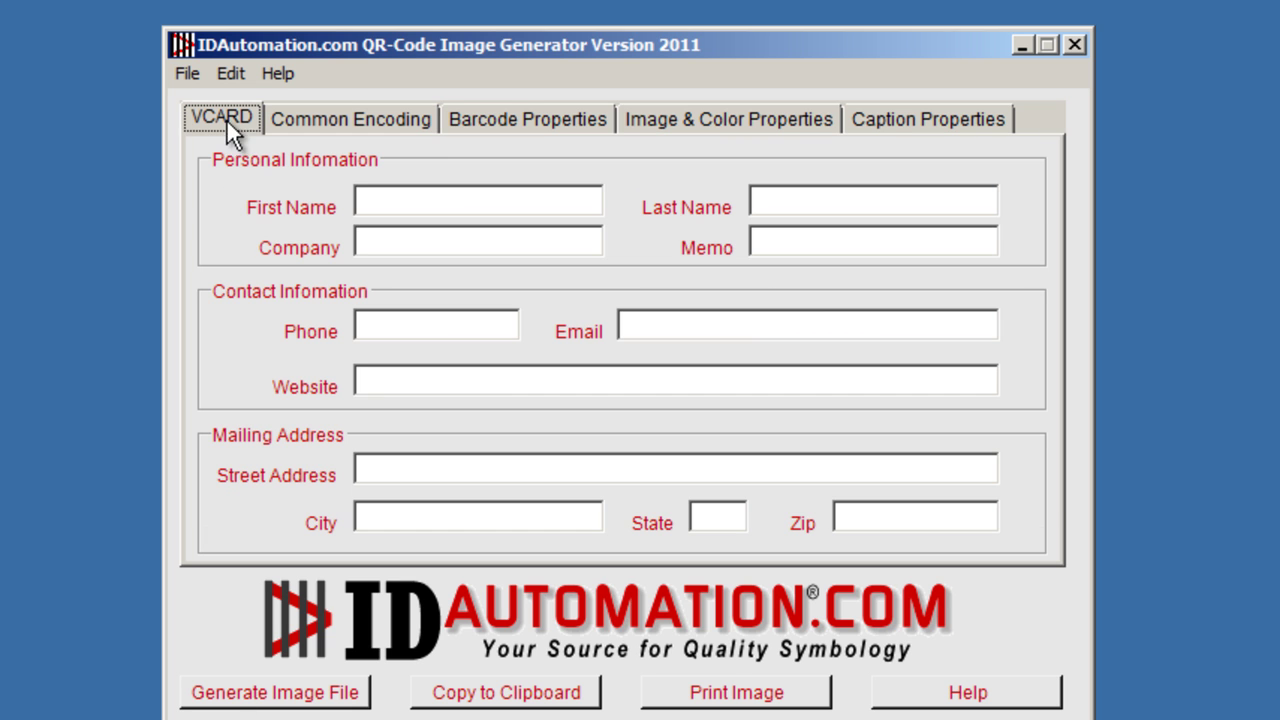
click(363, 124)
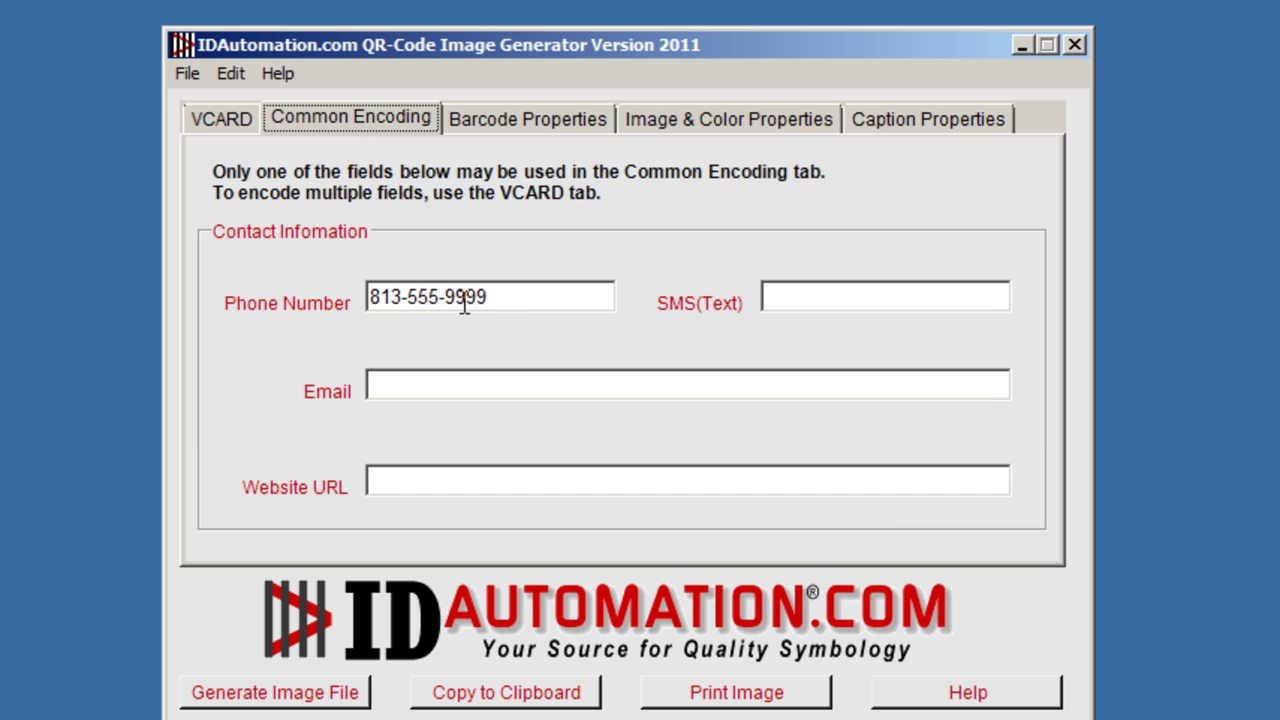
click(402, 388)
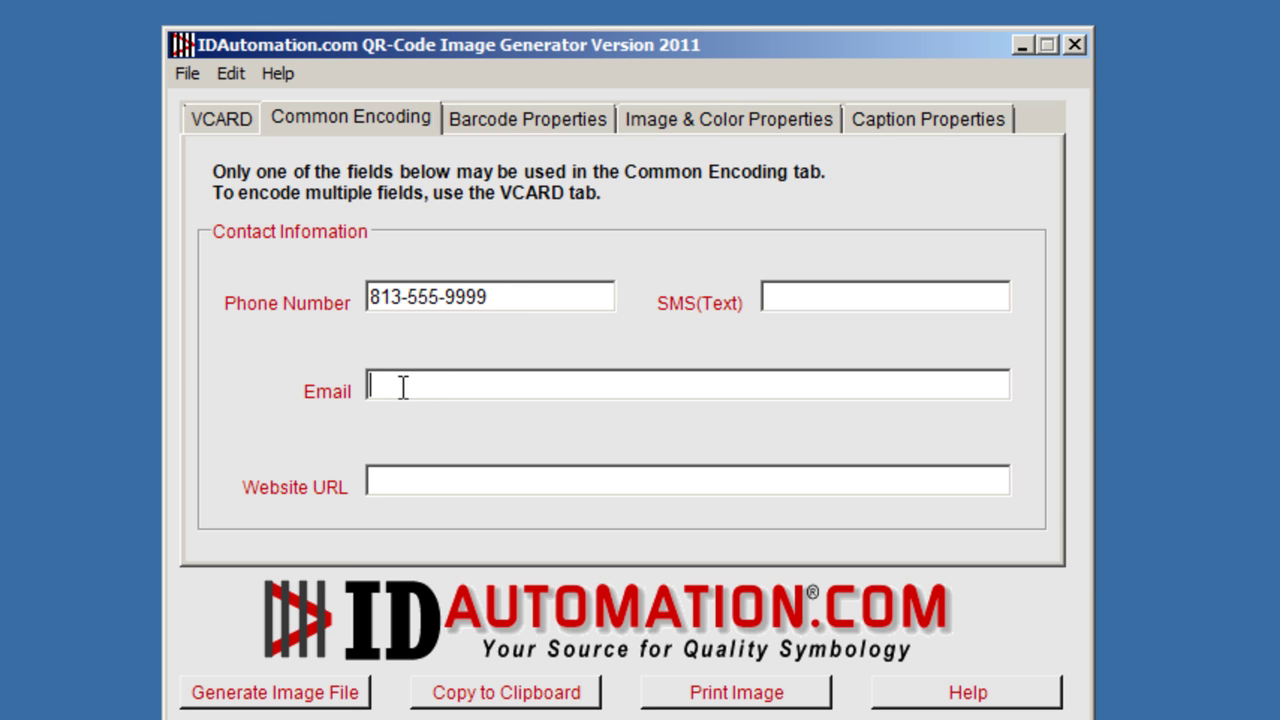
click(415, 481)
text(www.)
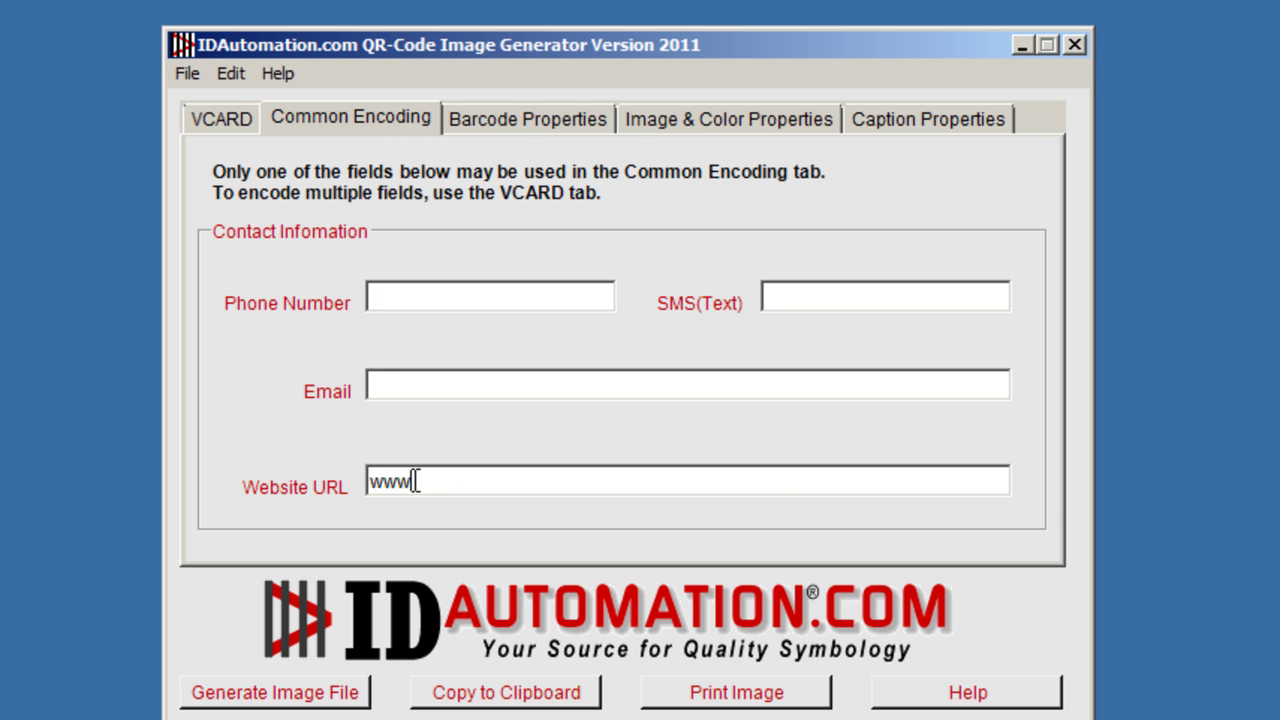
text(idautomation.com)
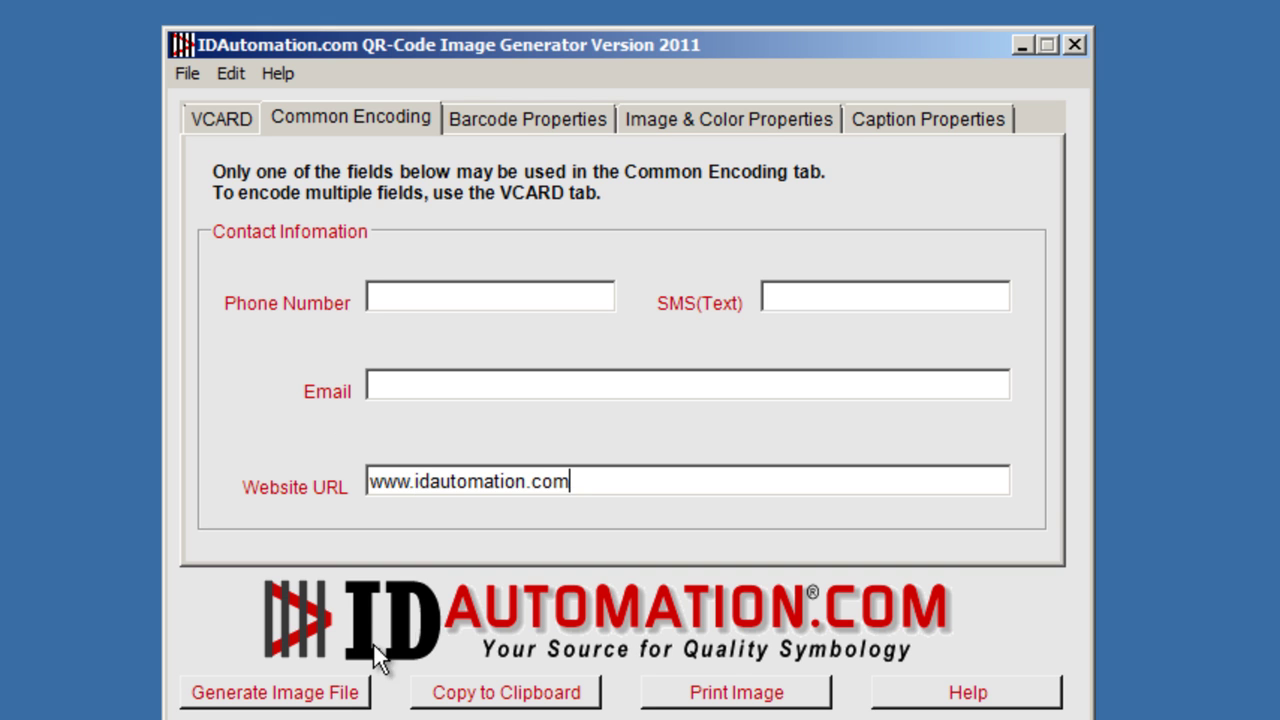
click(440, 385)
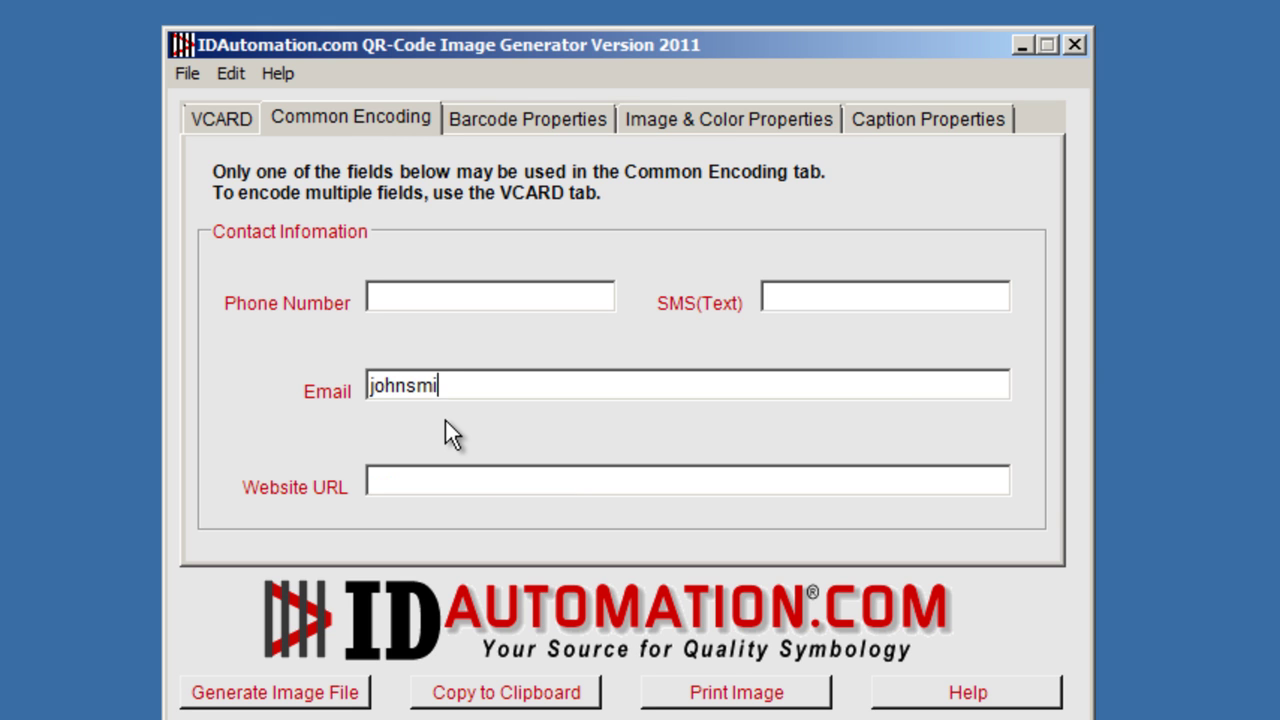
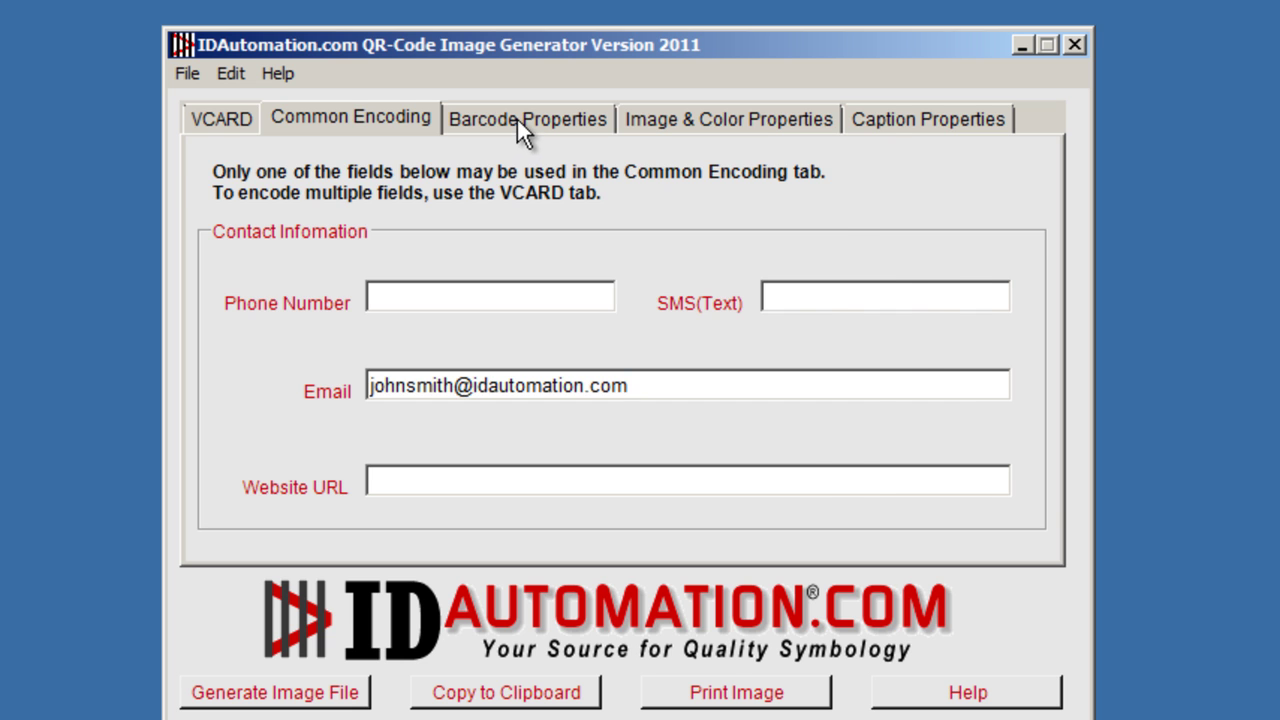
click(517, 117)
click(357, 220)
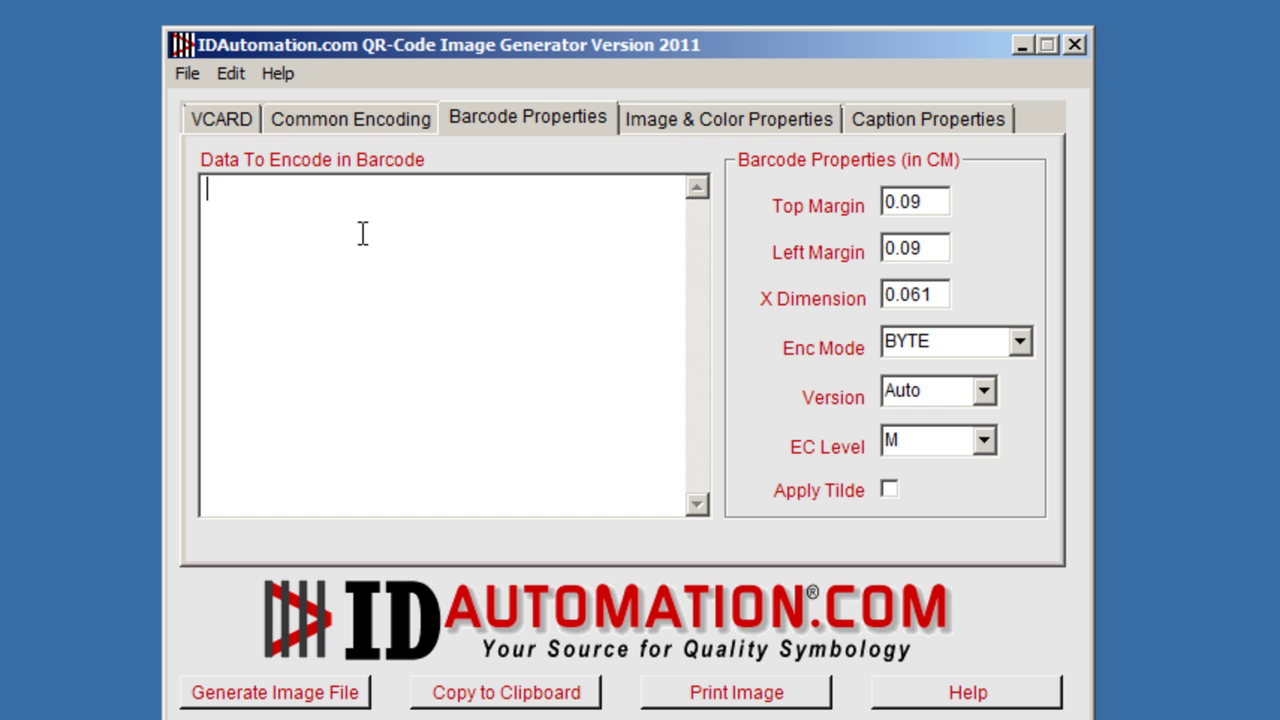
text(123456789012)
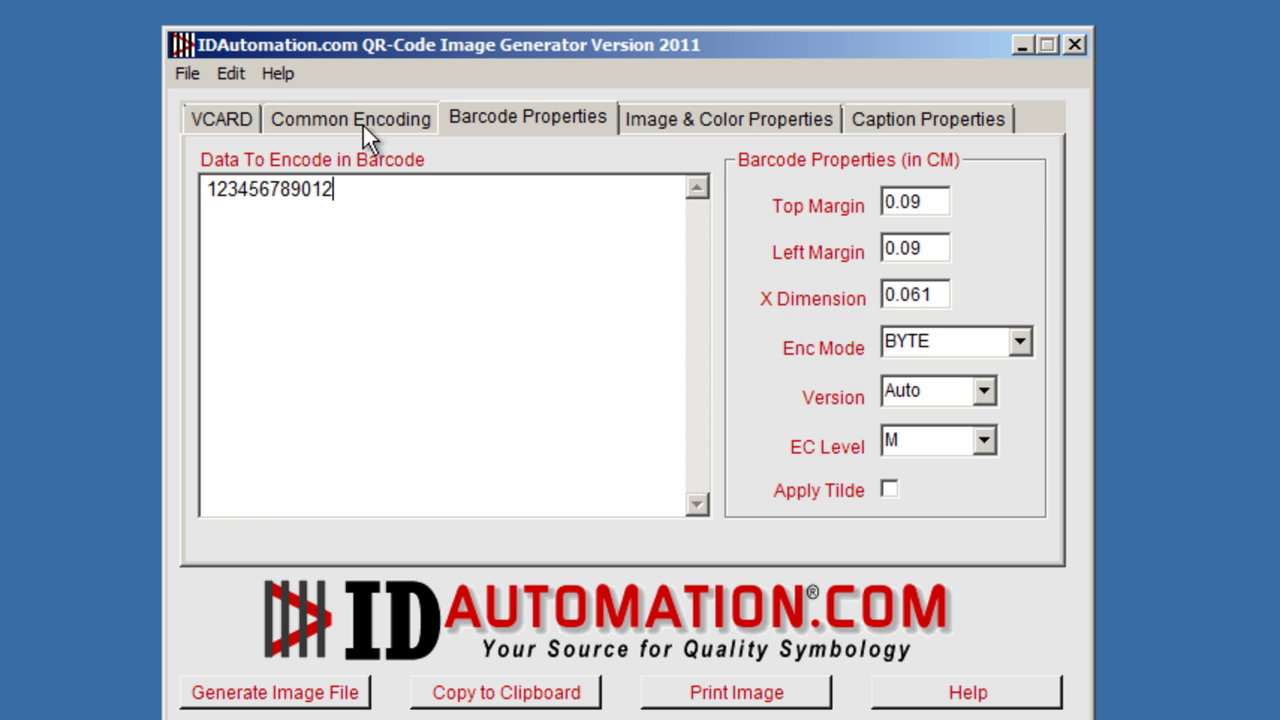
click(362, 124)
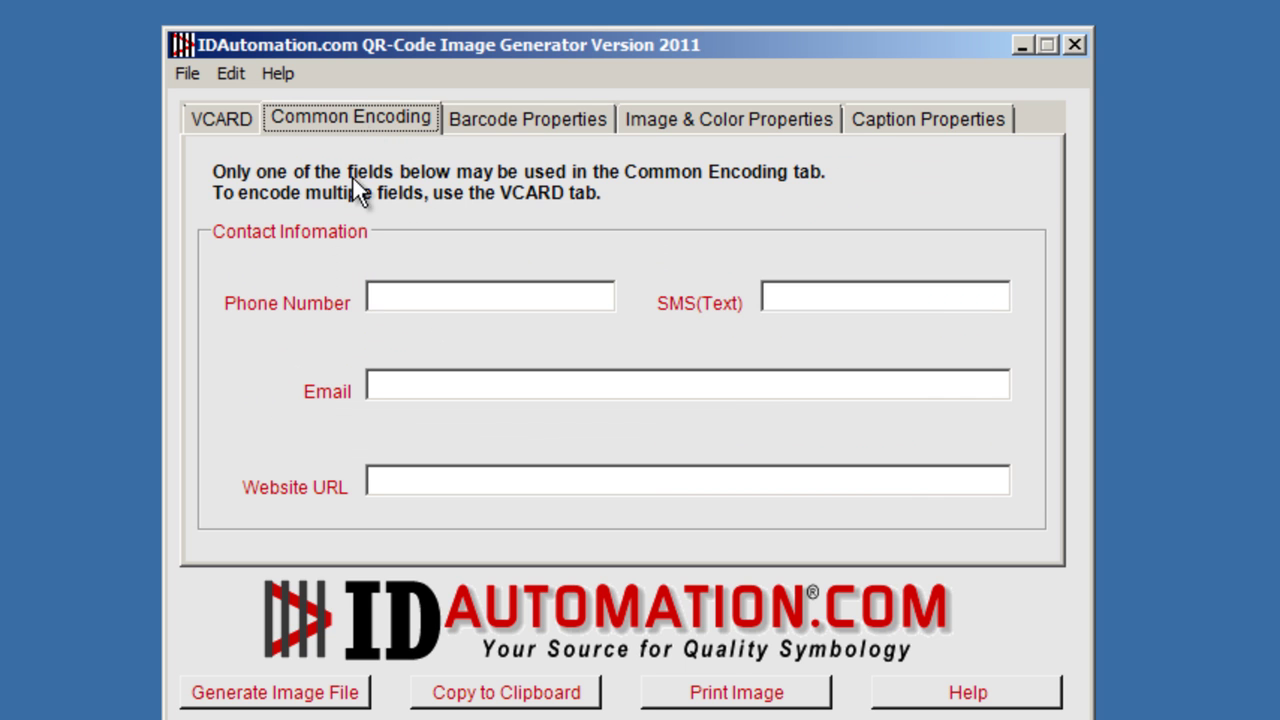
click(225, 119)
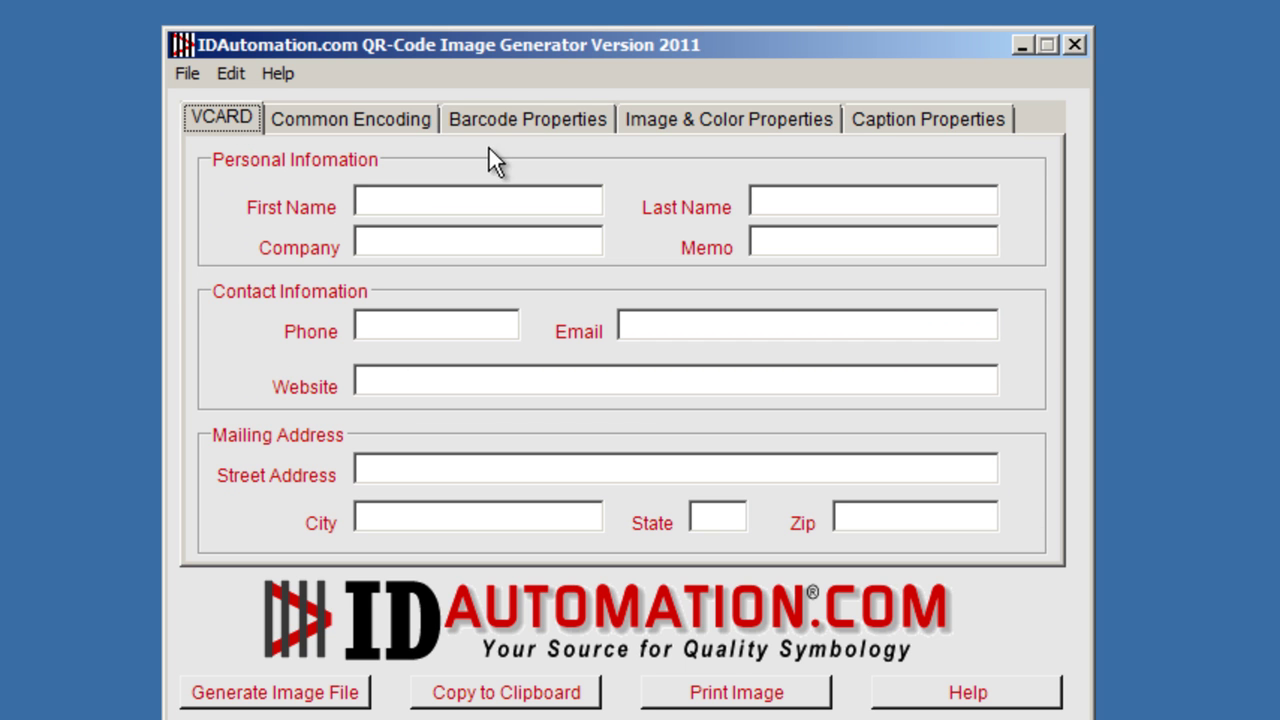
click(508, 125)
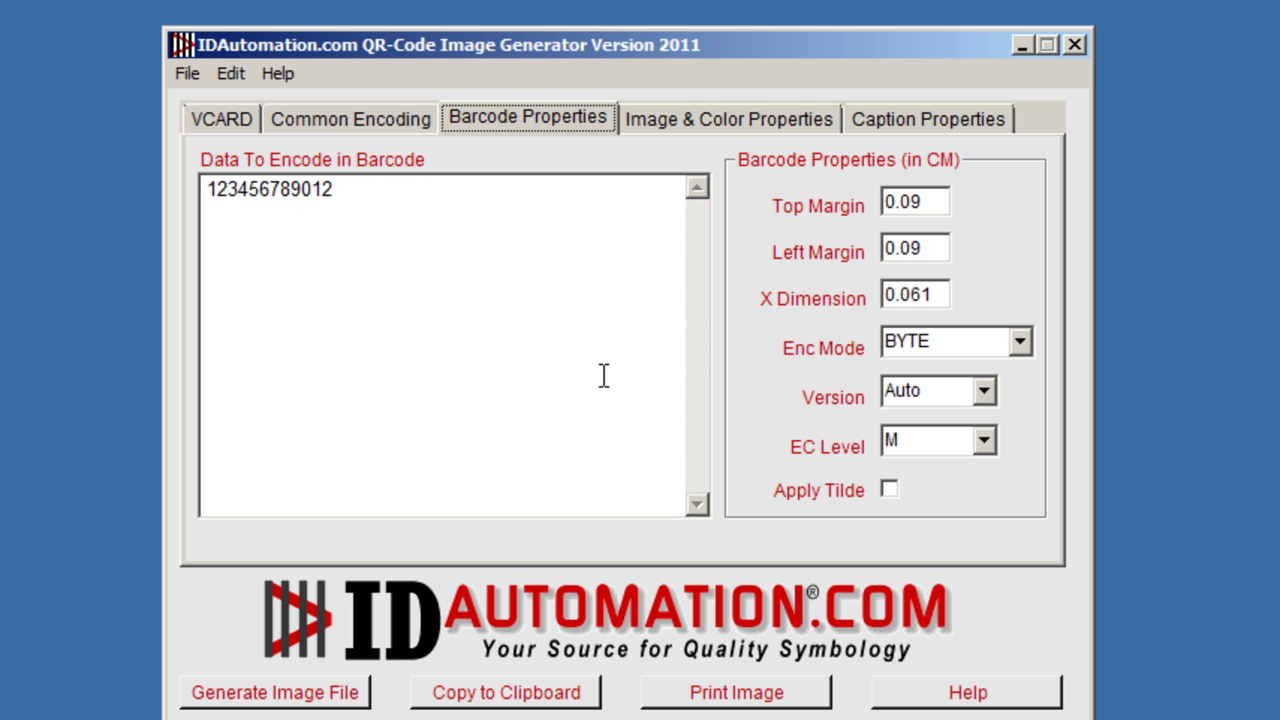
Keep Enc Mode BYTE, Version Auto and EC Level M, and turn Apply Tilde on.
click(1020, 342)
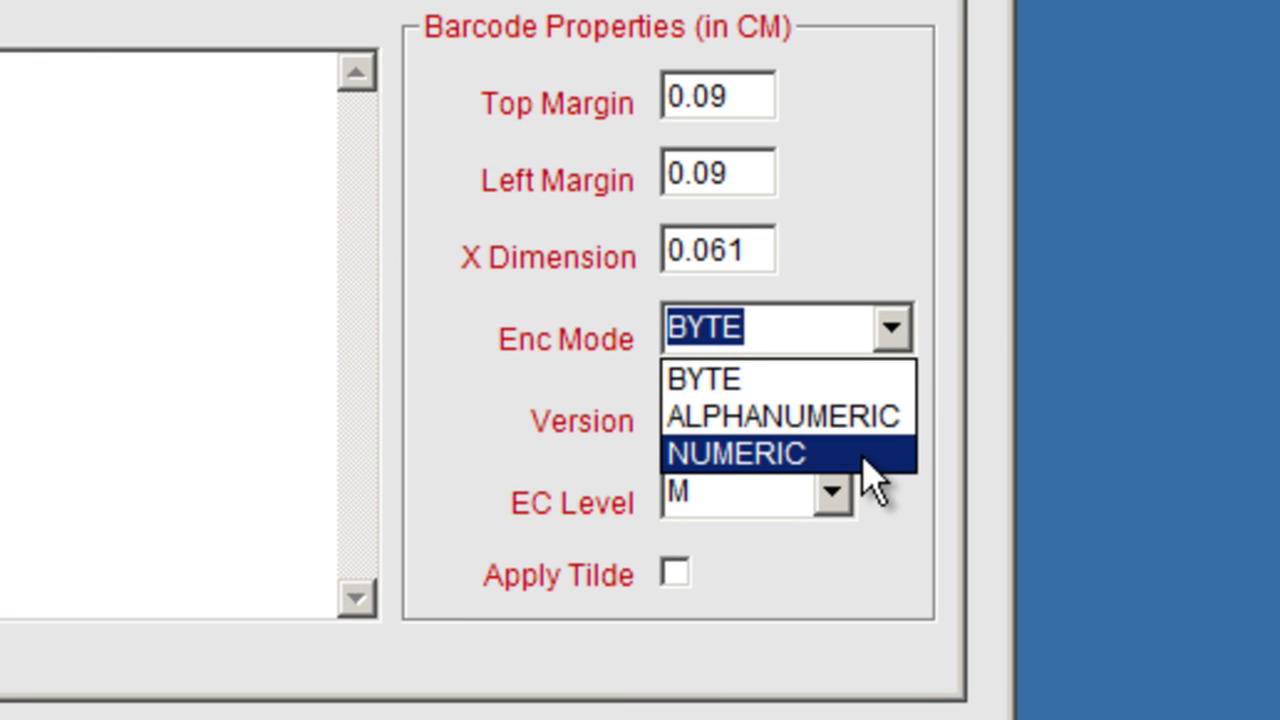
click(903, 262)
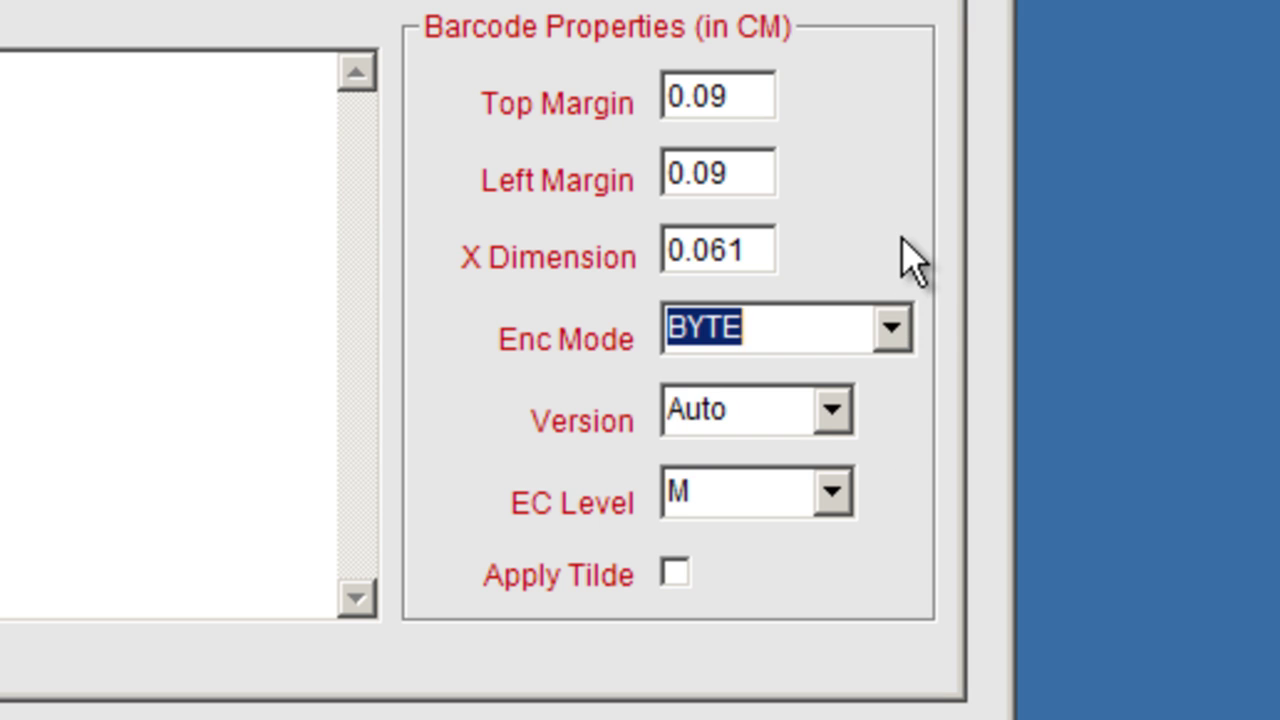
click(832, 410)
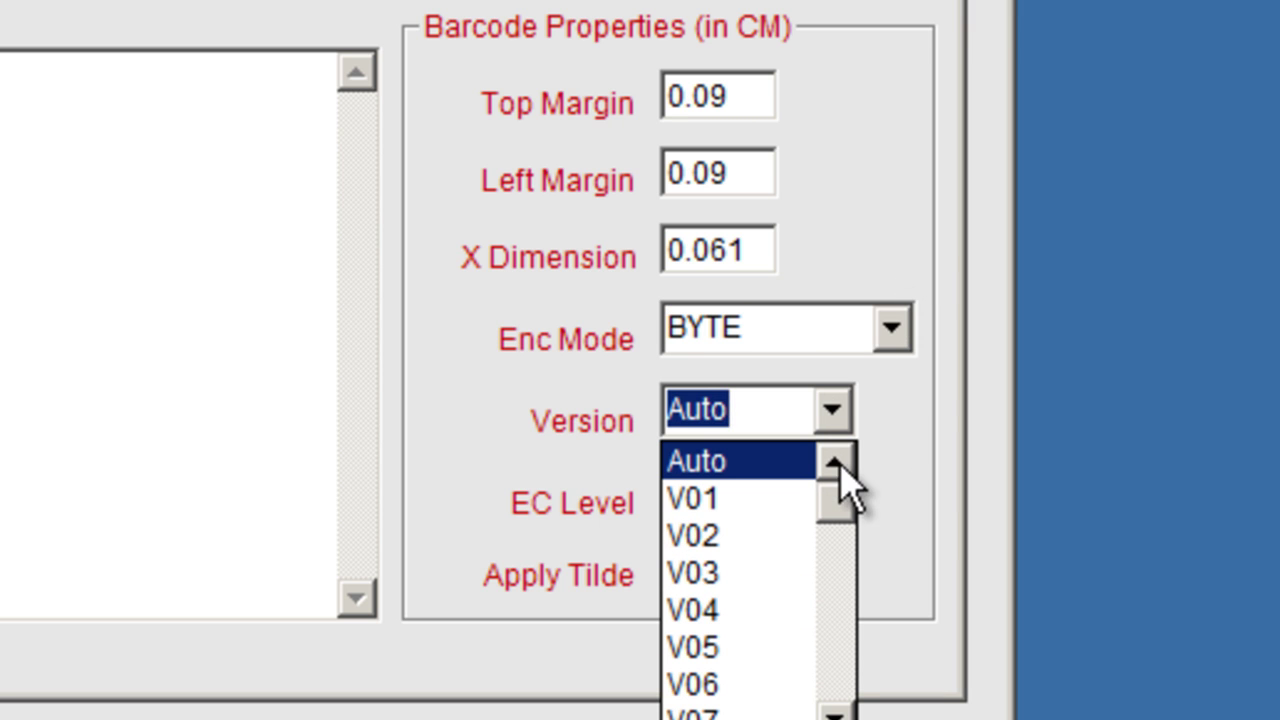
drag(843, 490, 838, 674)
click(922, 556)
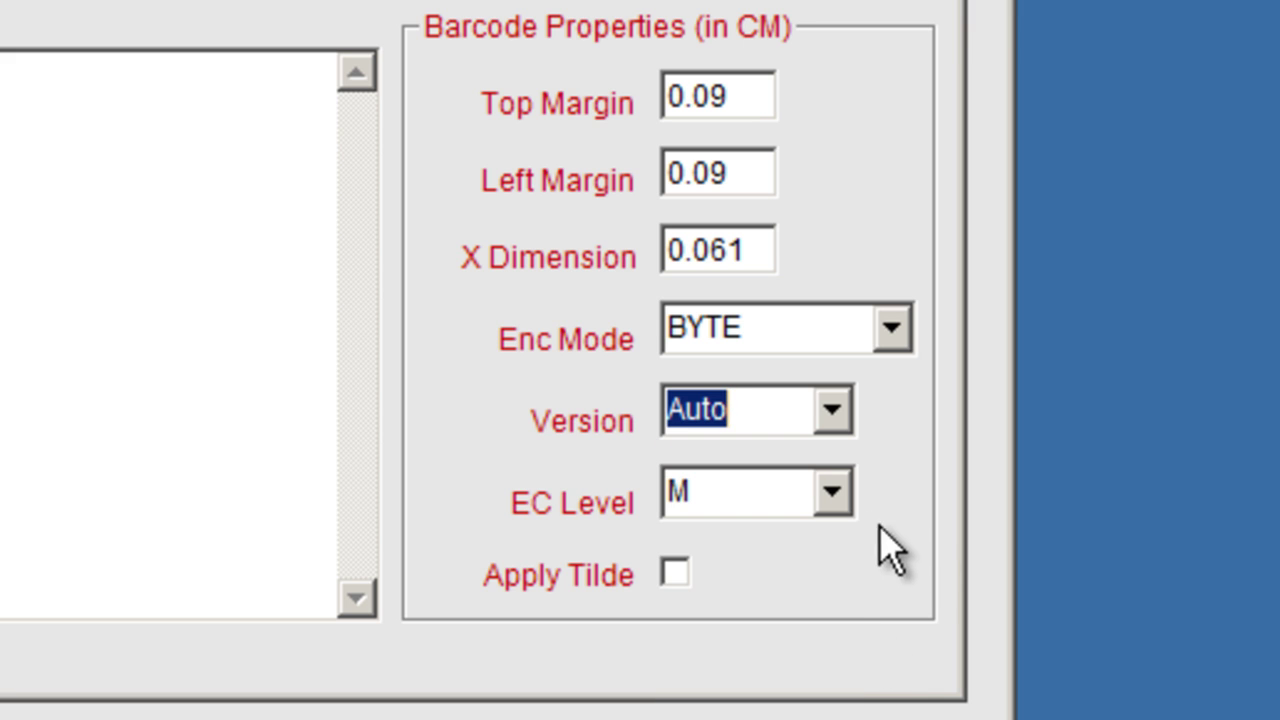
click(832, 492)
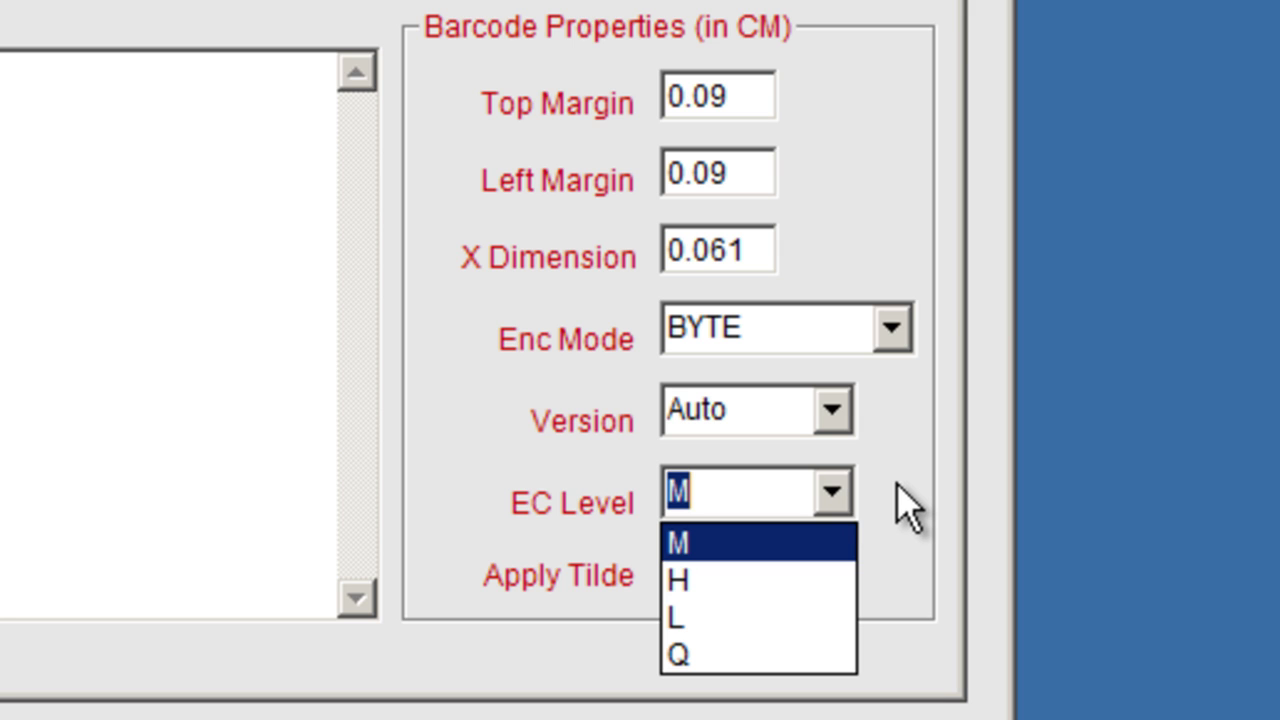
click(896, 484)
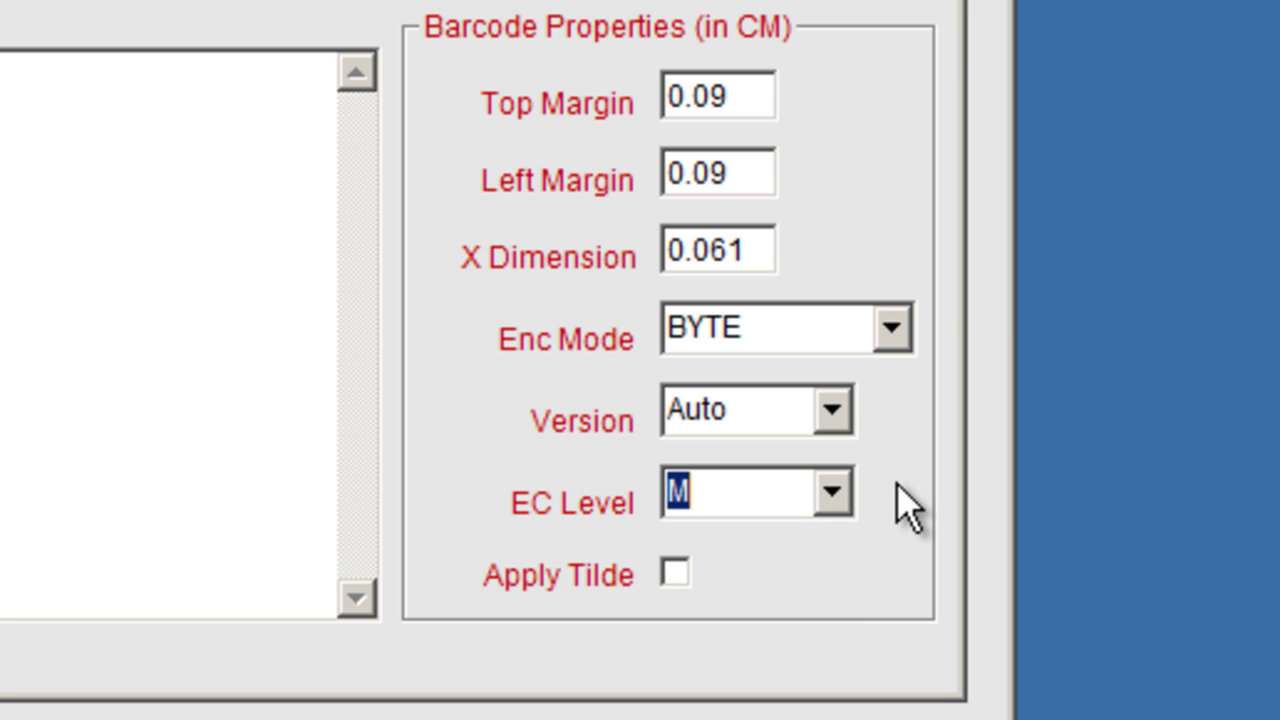
click(672, 576)
click(674, 578)
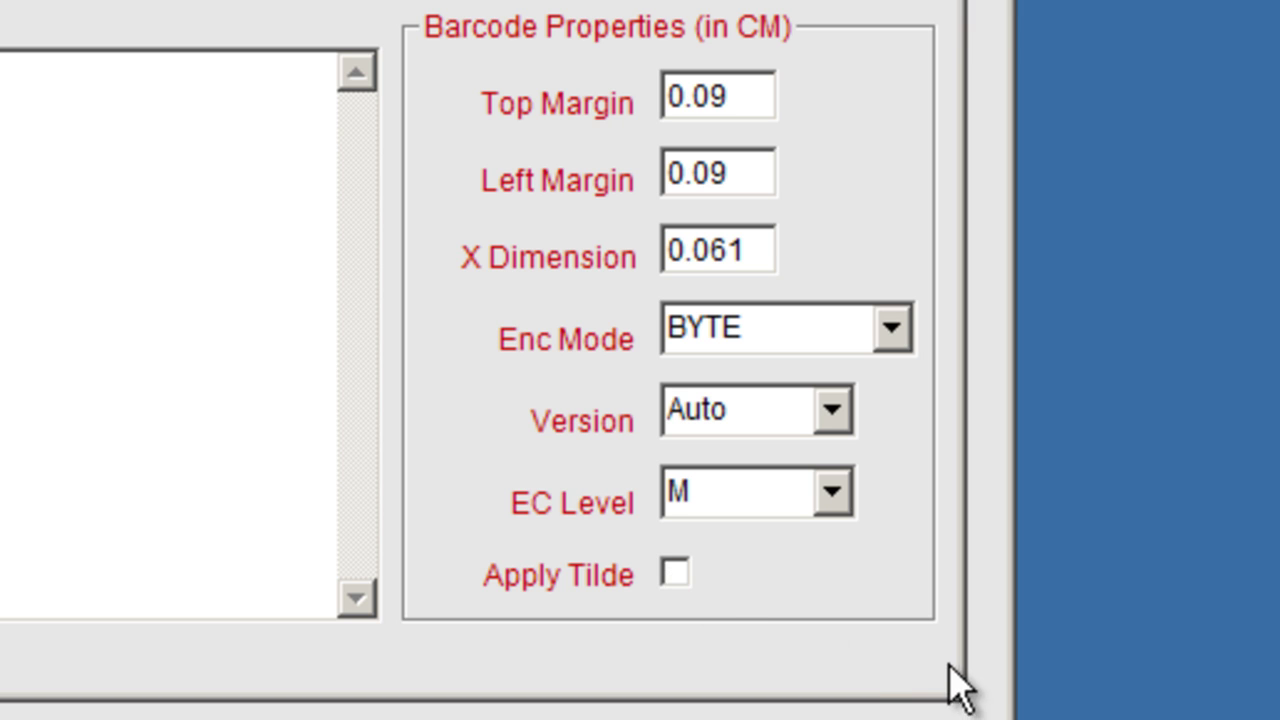
click(688, 576)
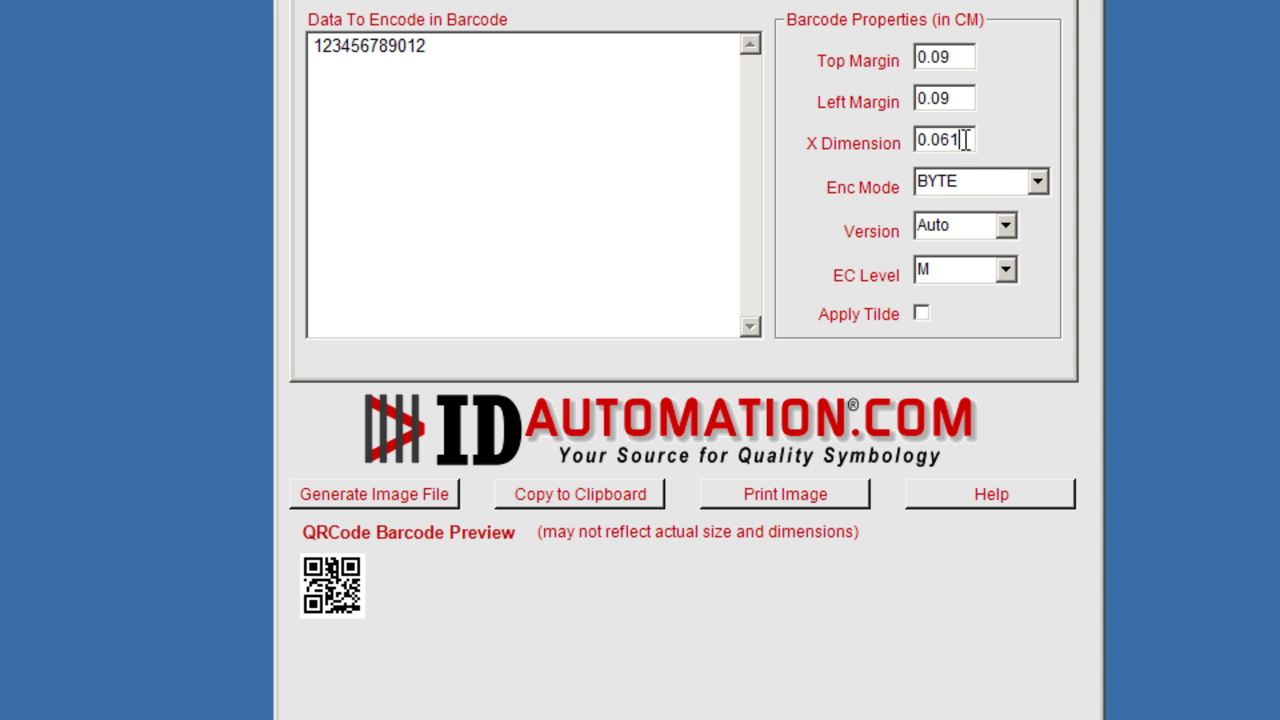
Try X Dimension values 0.09 and 0.27 cm, settling on 0.03 cm.
drag(963, 139, 940, 139)
text(9)
drag(958, 140, 940, 141)
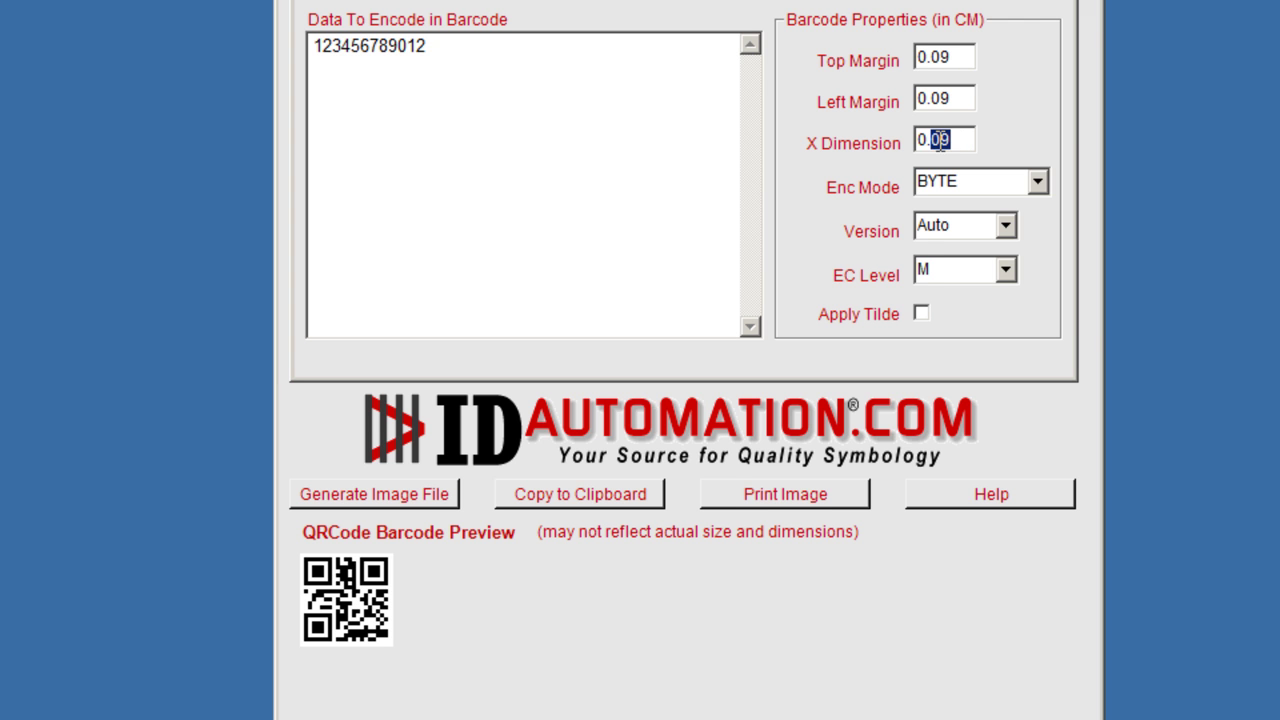
text(27)
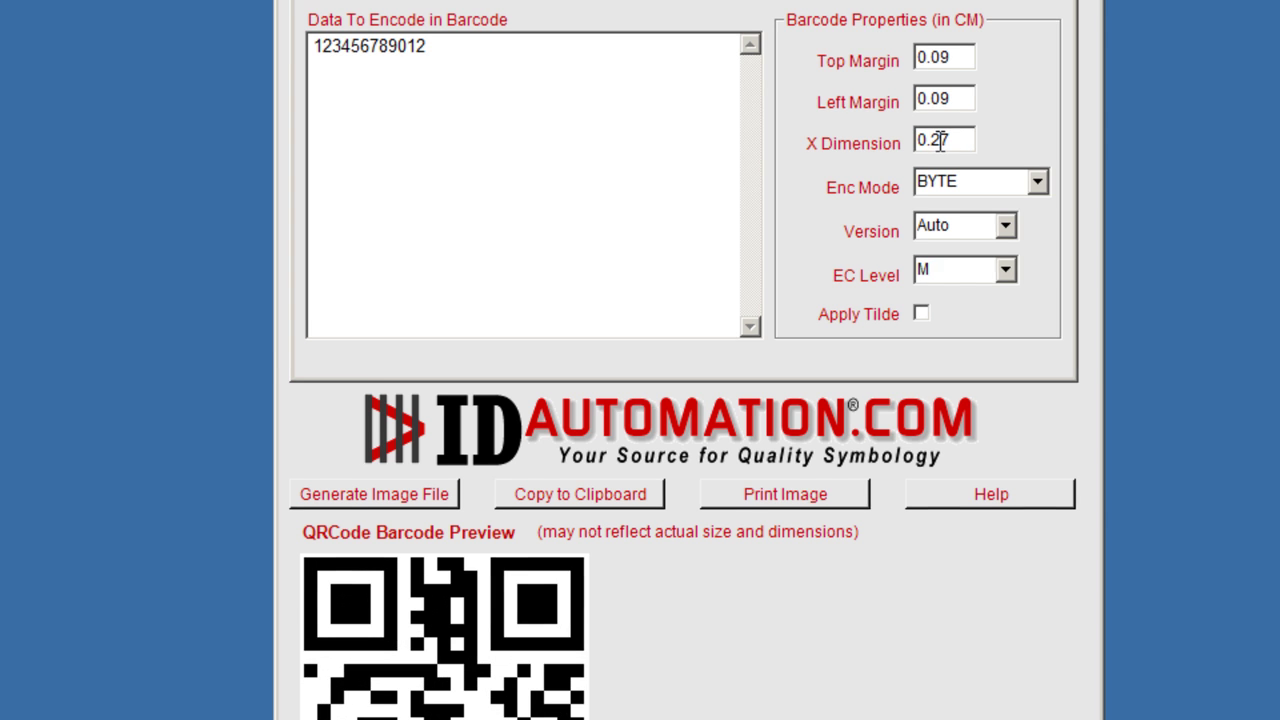
drag(922, 179, 897, 178)
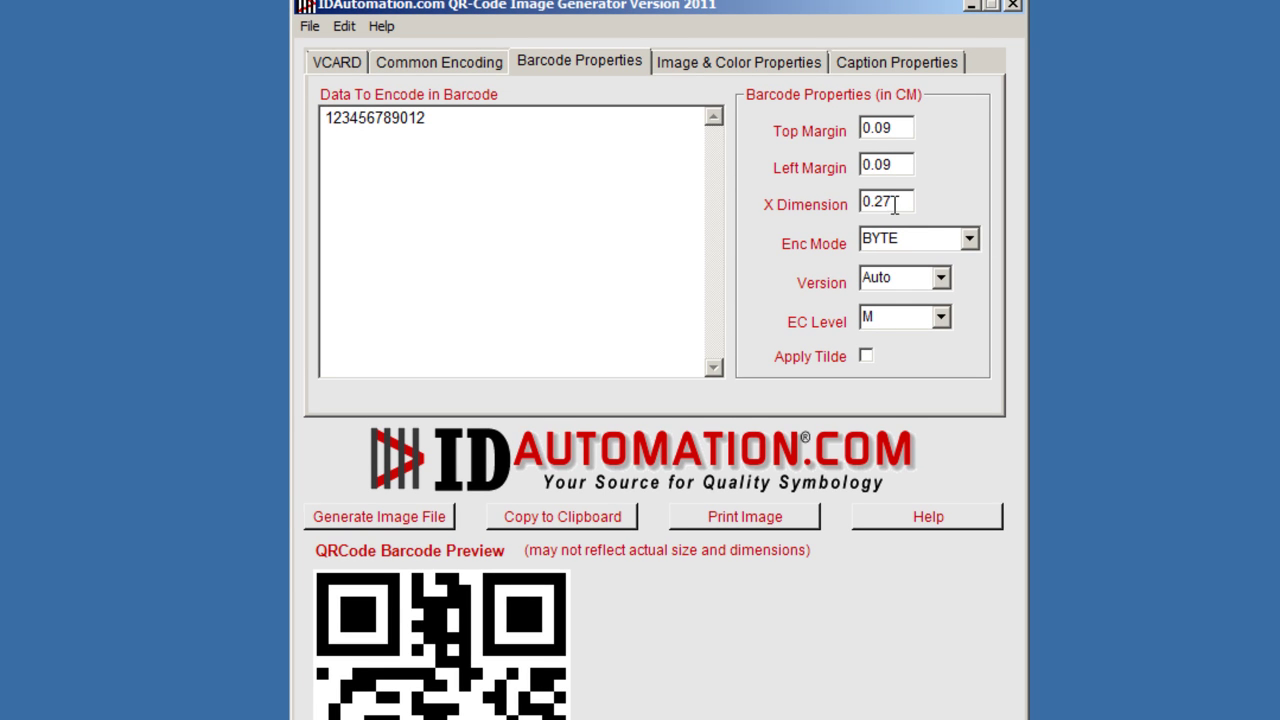
text(03)
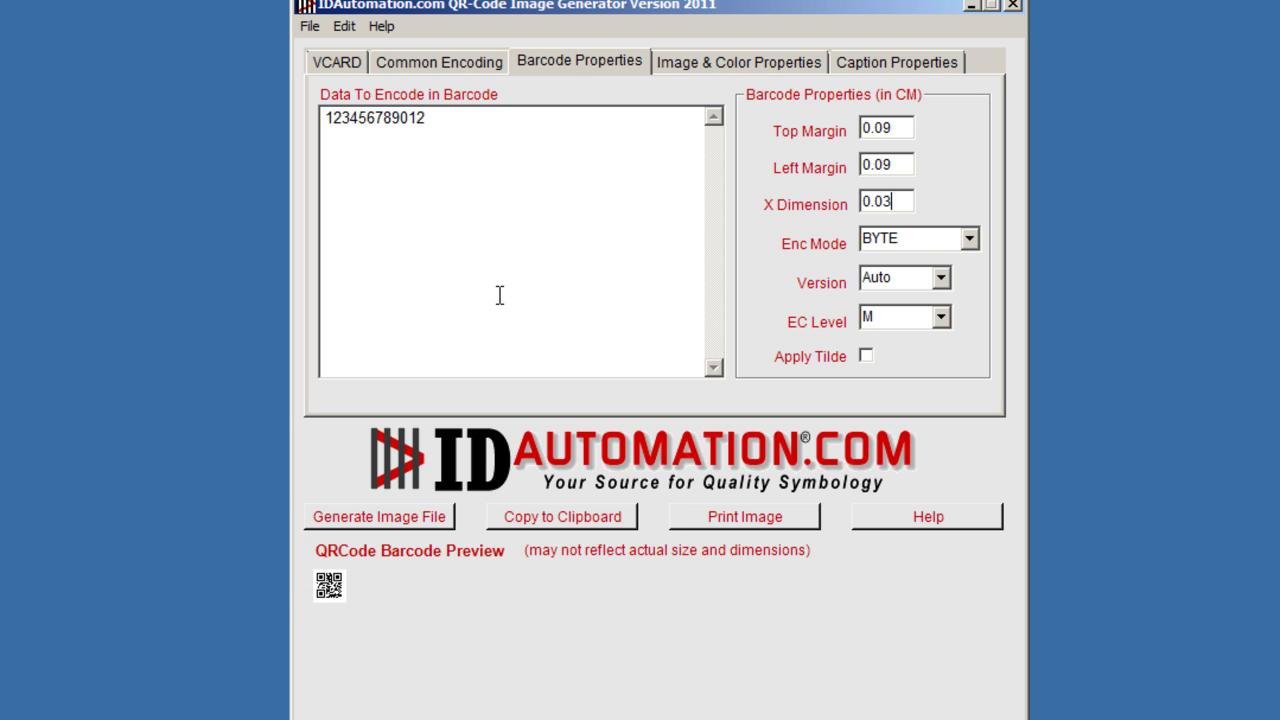
Set the bar colour to red and the X Dimension to 0.09 cm.
click(700, 68)
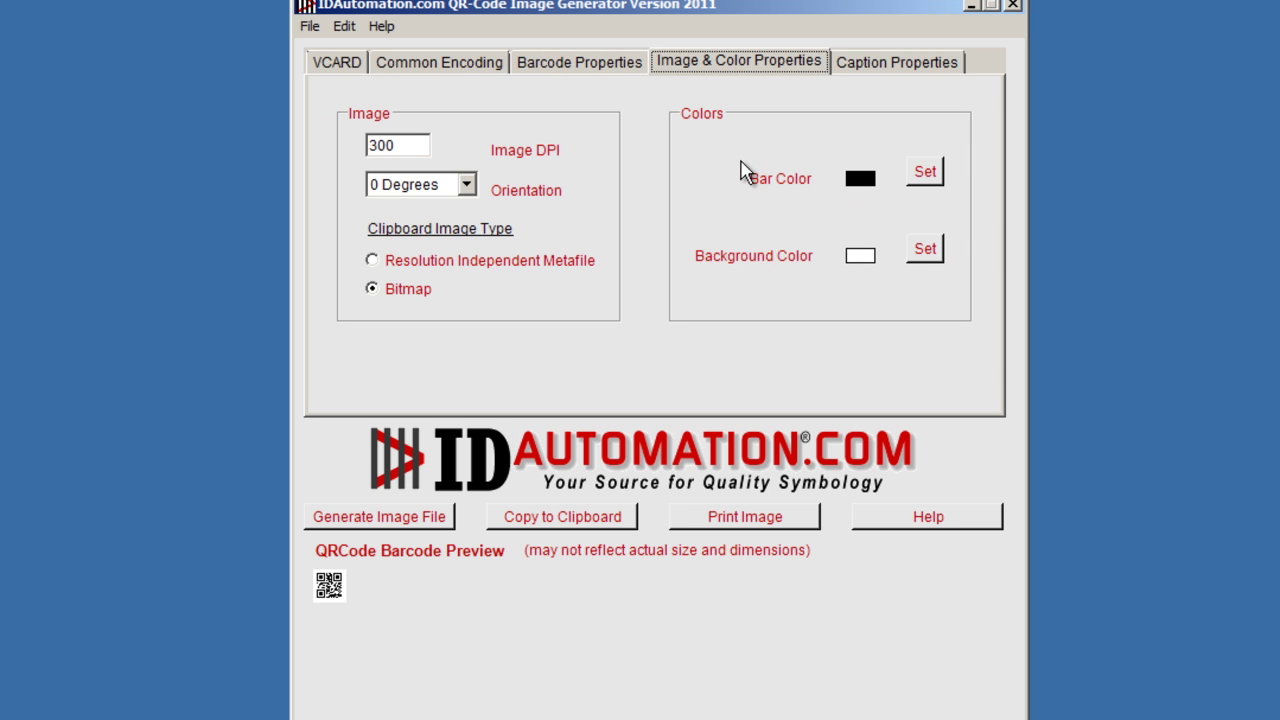
click(921, 178)
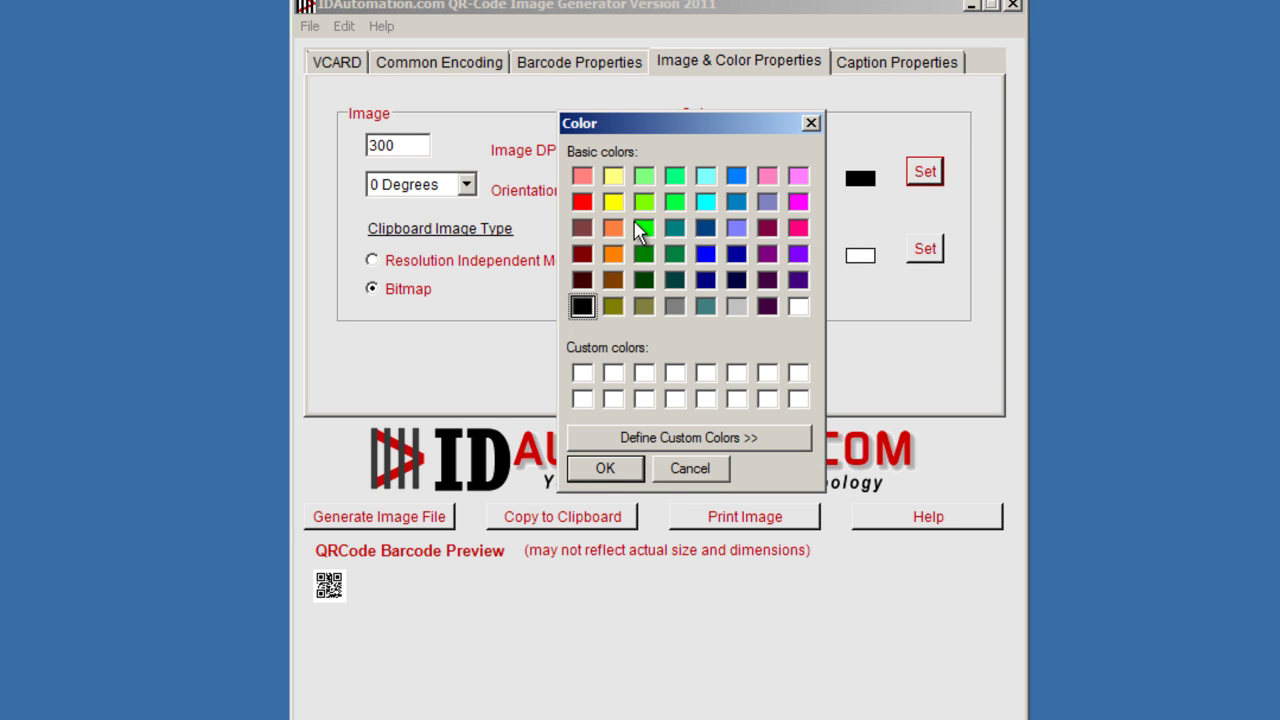
click(582, 203)
click(610, 466)
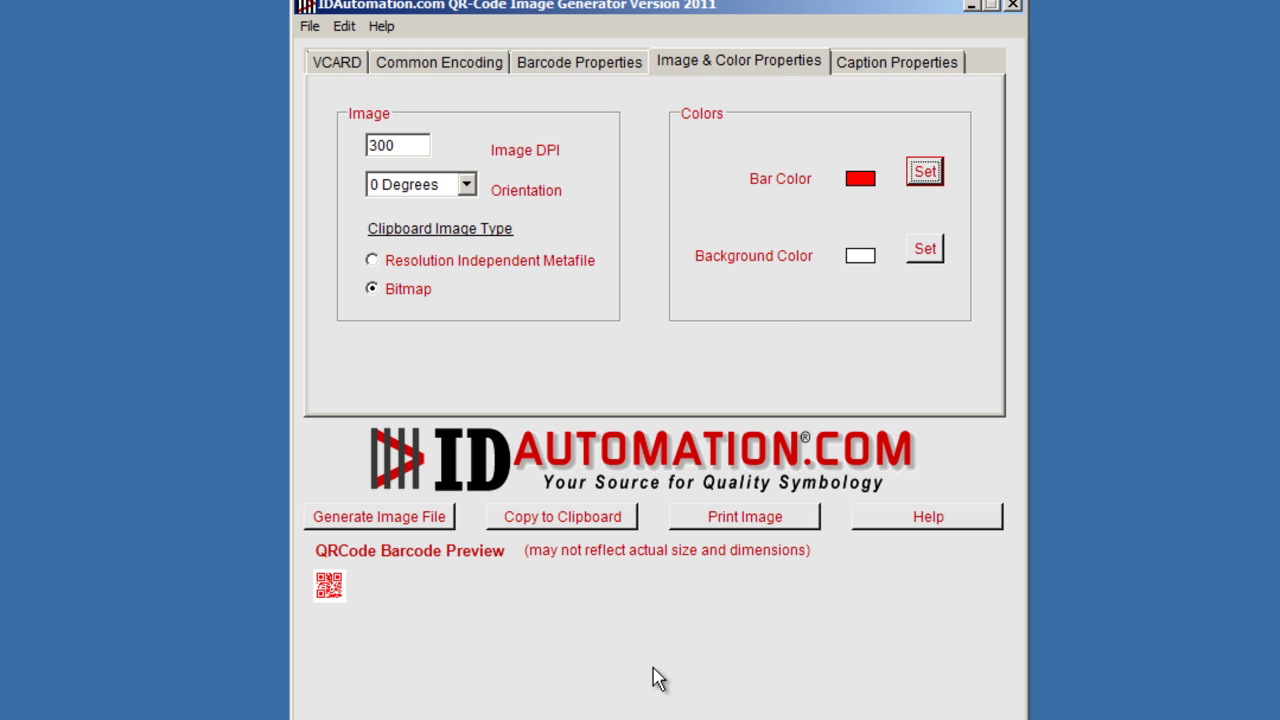
click(591, 66)
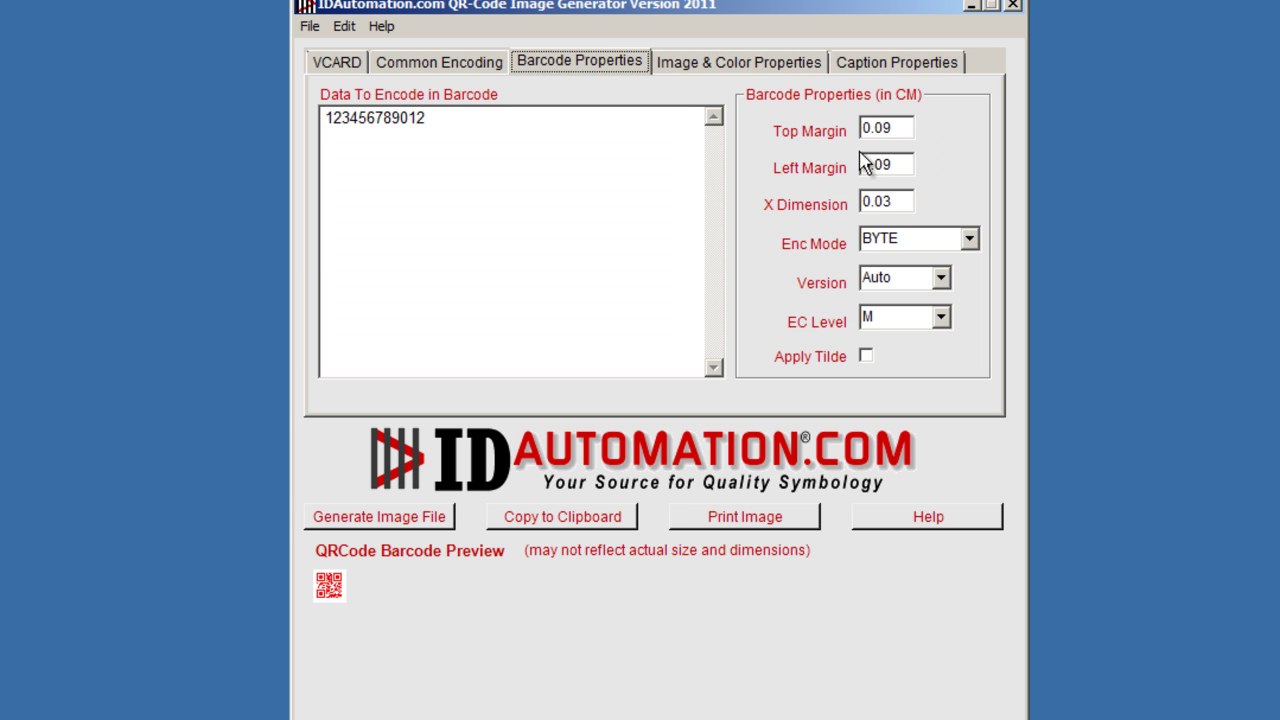
drag(890, 199, 886, 191)
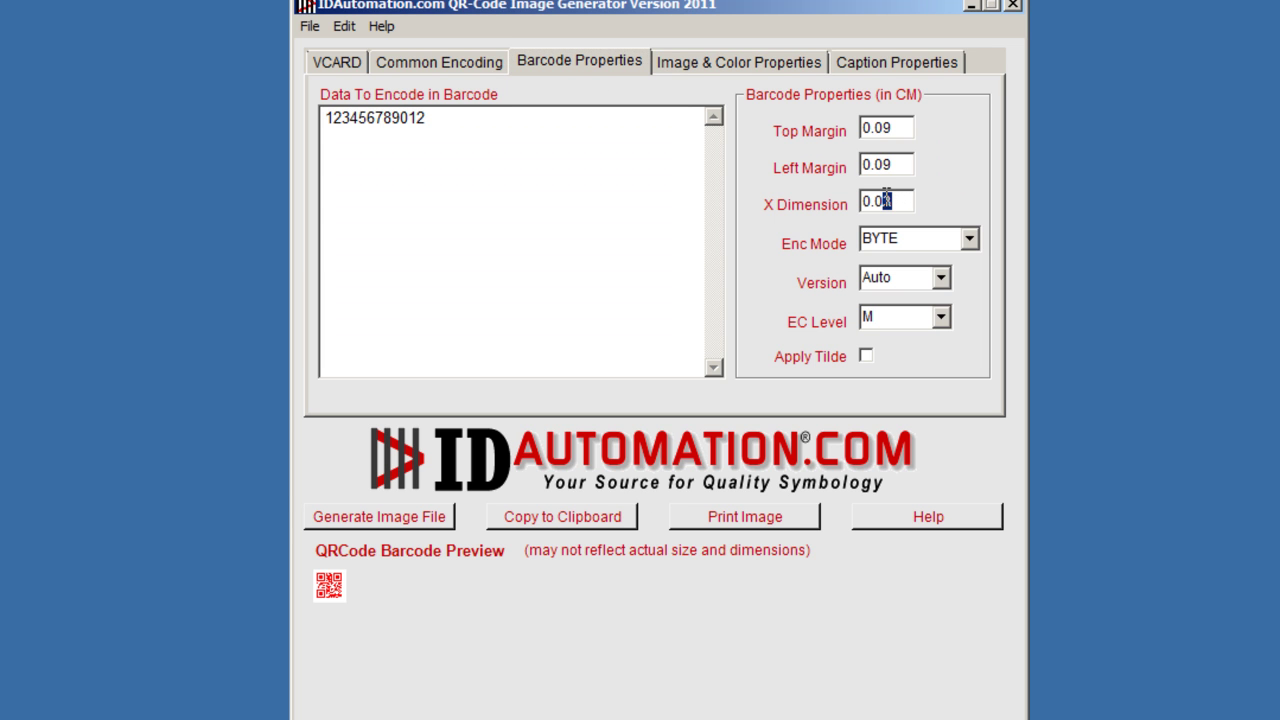
text(9)
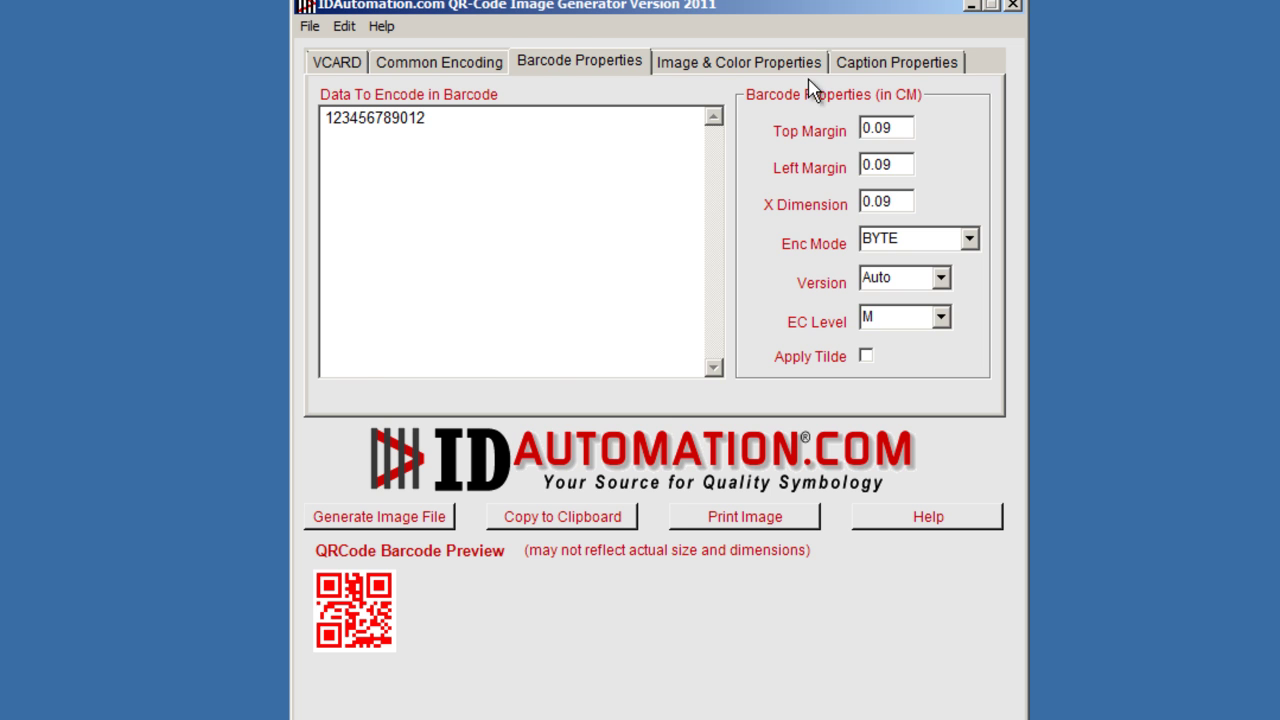
Make the background yellow and the bars dark green.
click(777, 62)
click(925, 249)
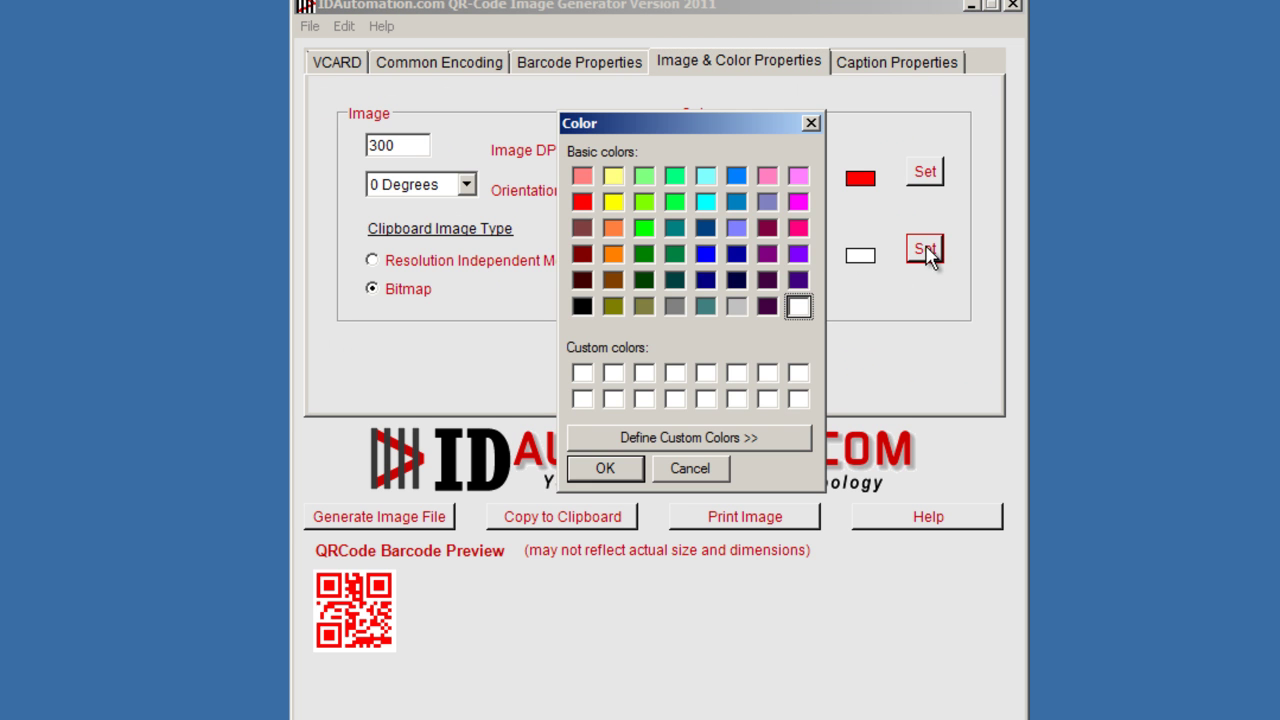
click(614, 203)
click(619, 468)
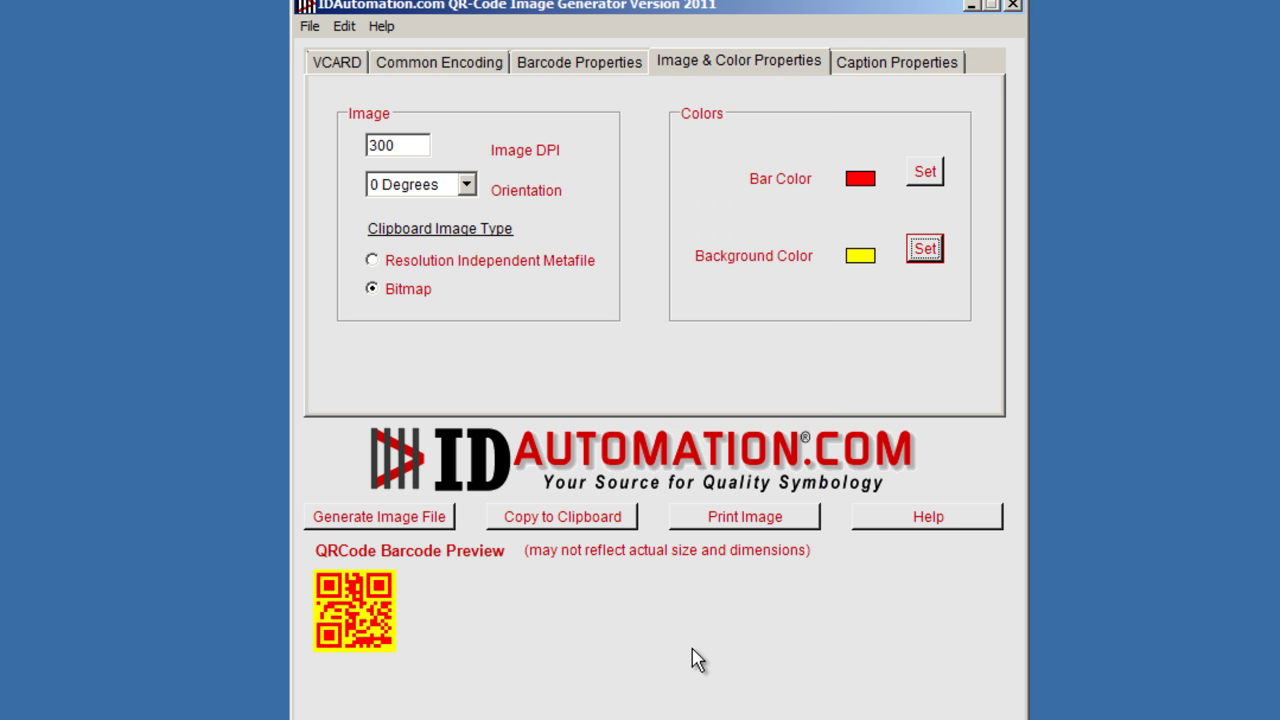
click(924, 174)
click(644, 255)
click(606, 469)
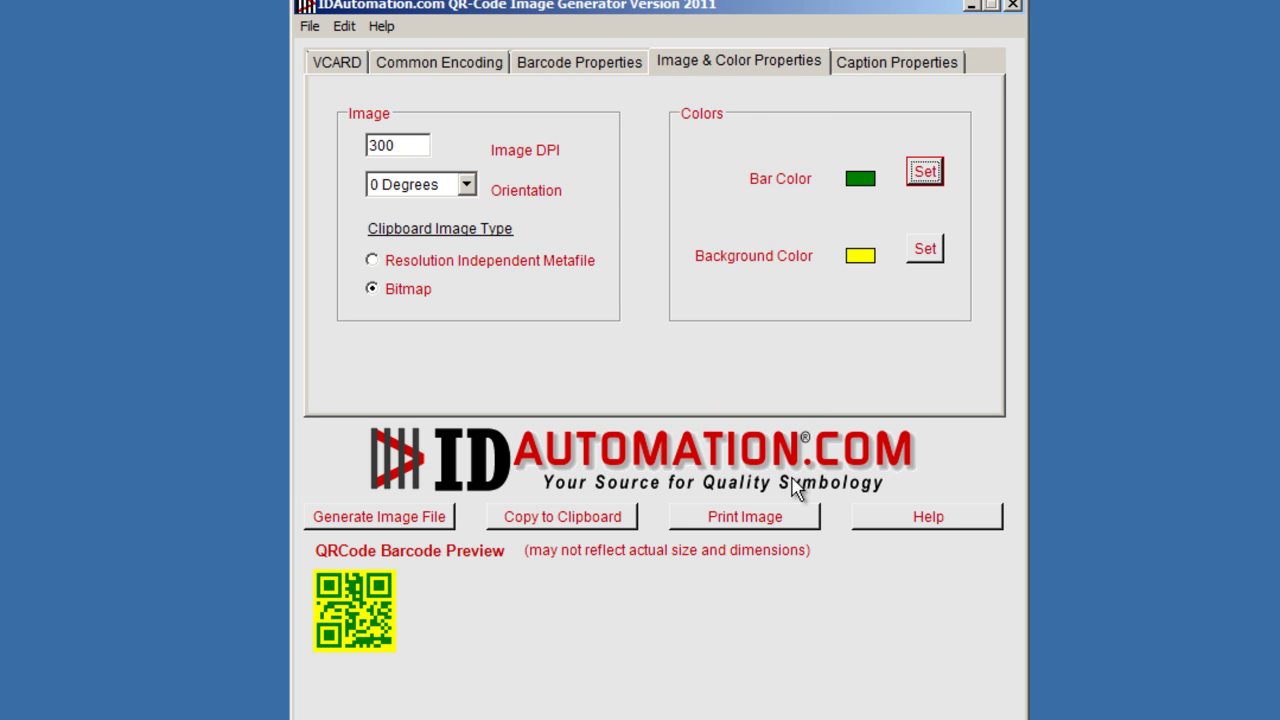
Set Upper Caption to 545646 and Bottom Caption to 4654564, then return to the VCARD form.
click(858, 72)
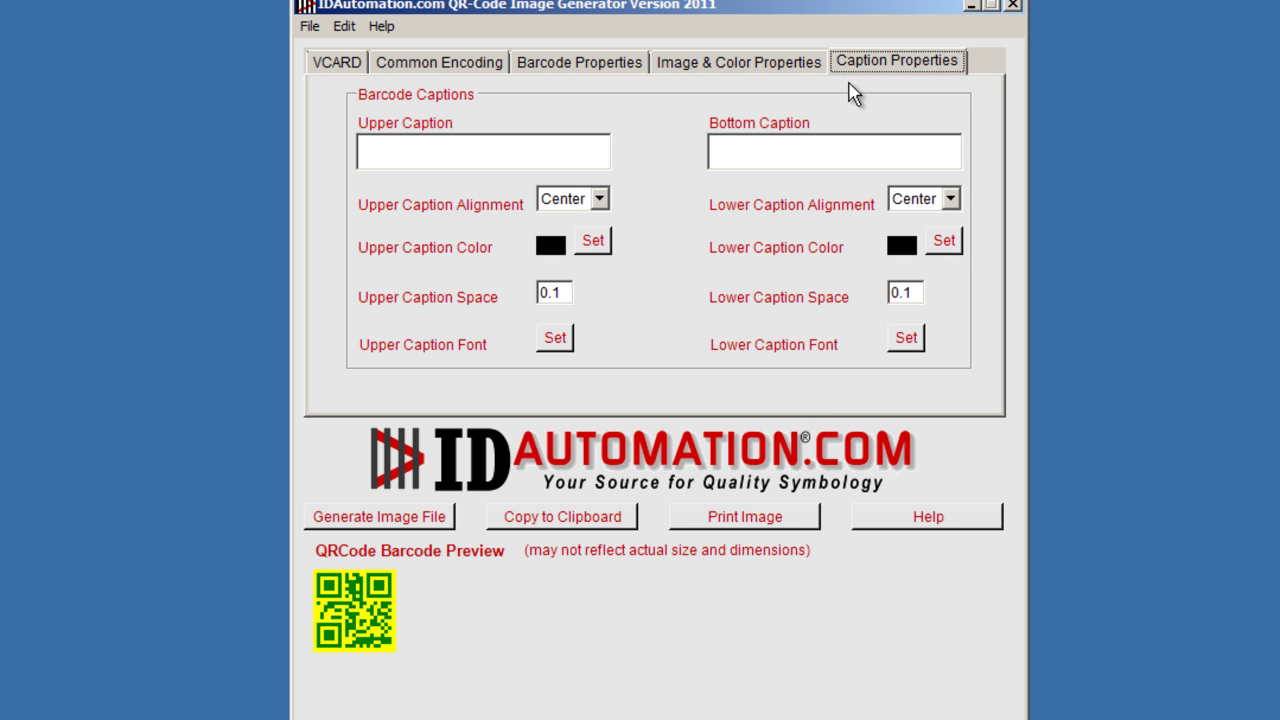
click(490, 150)
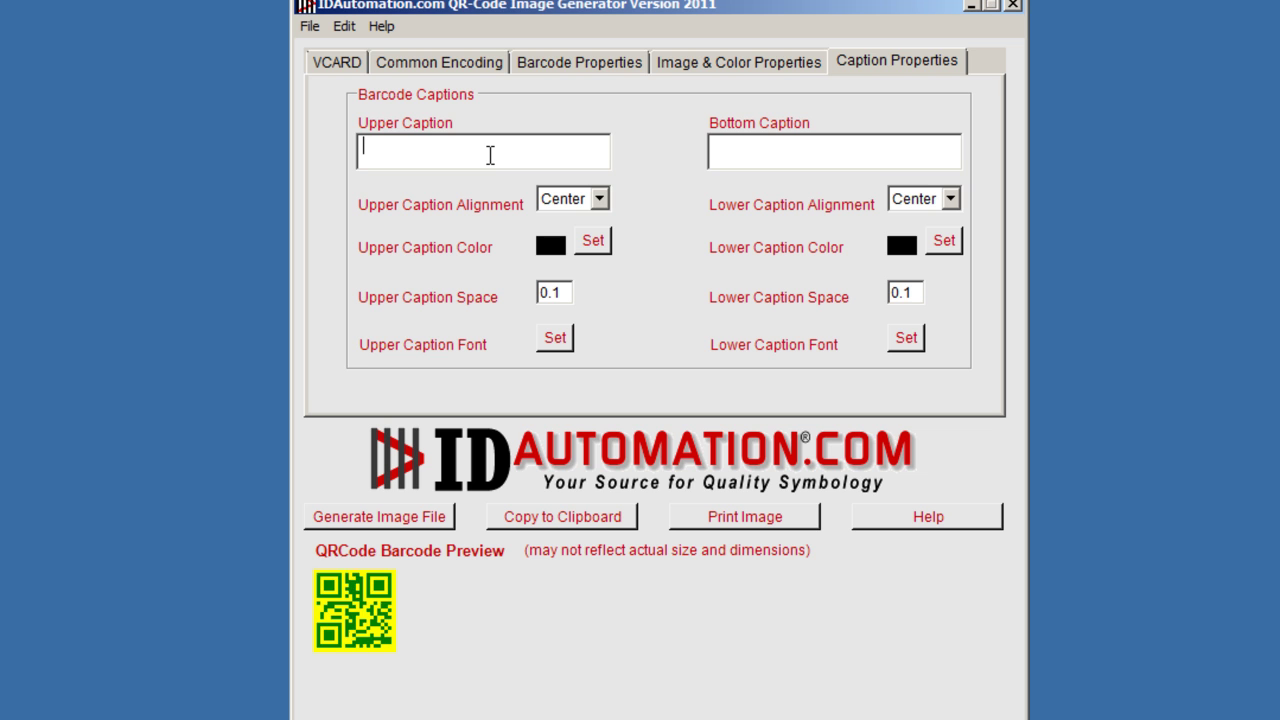
text(545646)
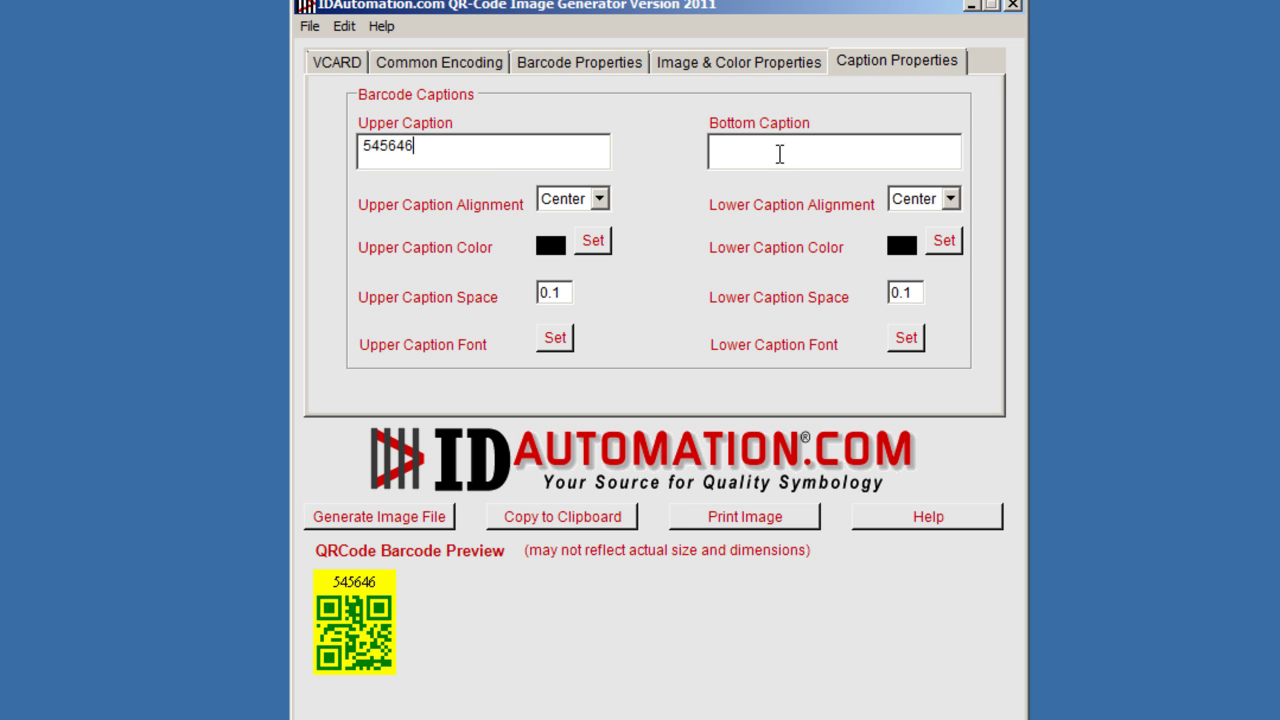
click(780, 152)
text(4654564)
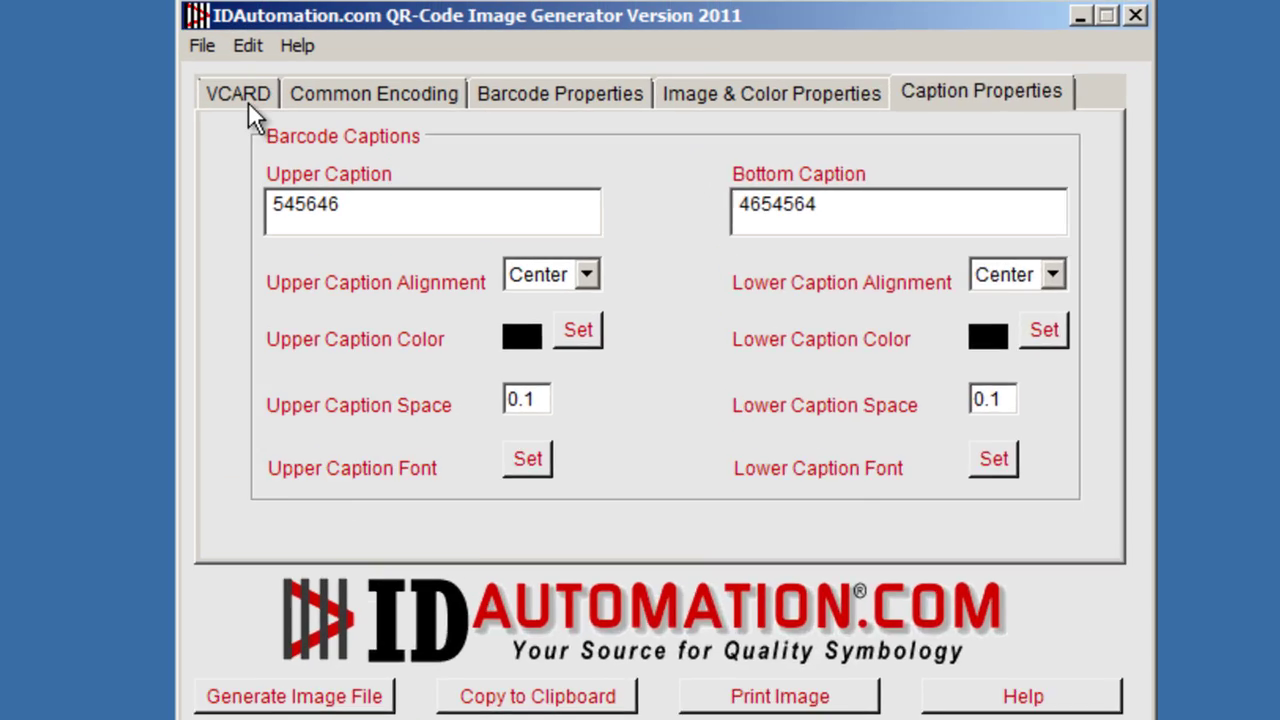
click(337, 63)
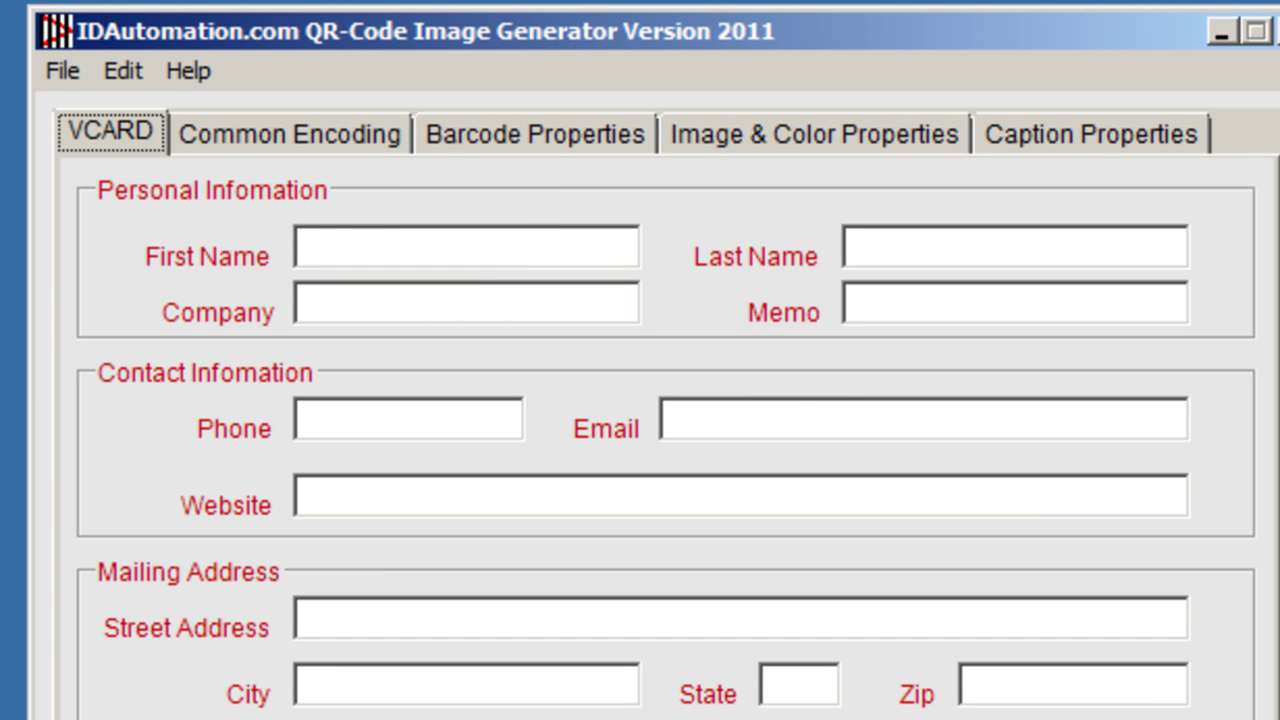
Choose File > Create Multiple Barcodes to start batch generation.
click(73, 76)
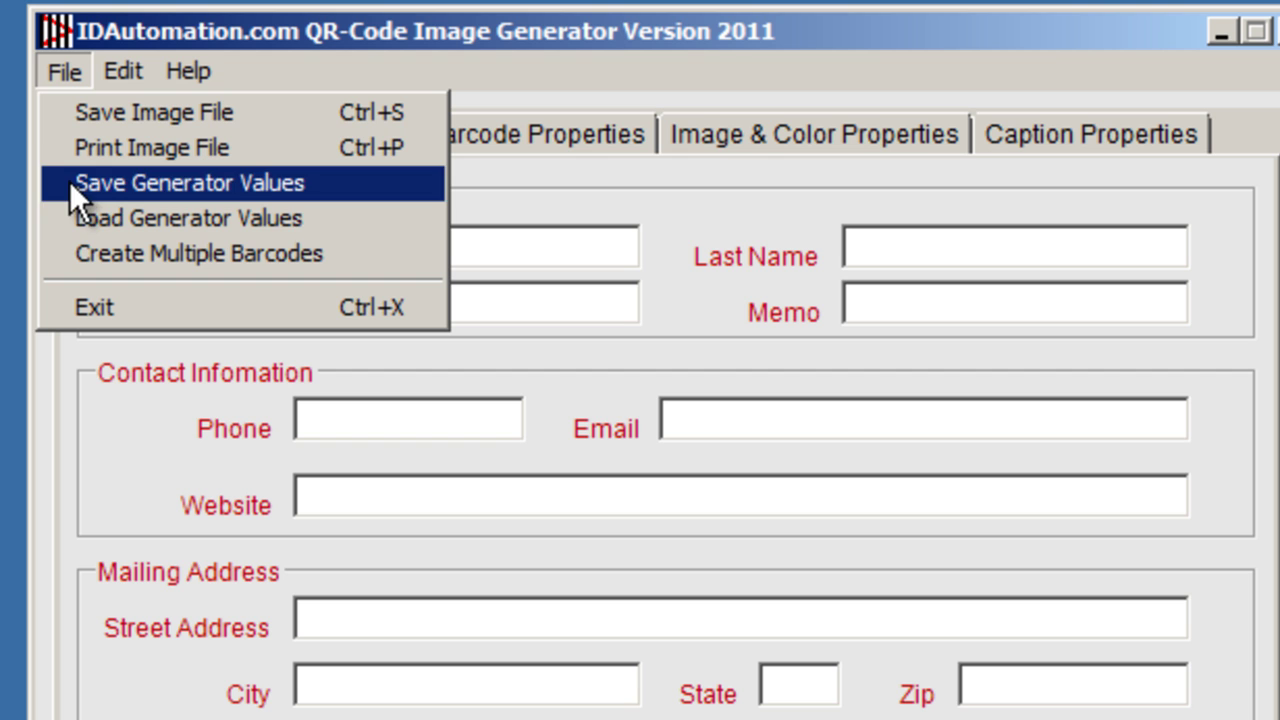
click(71, 249)
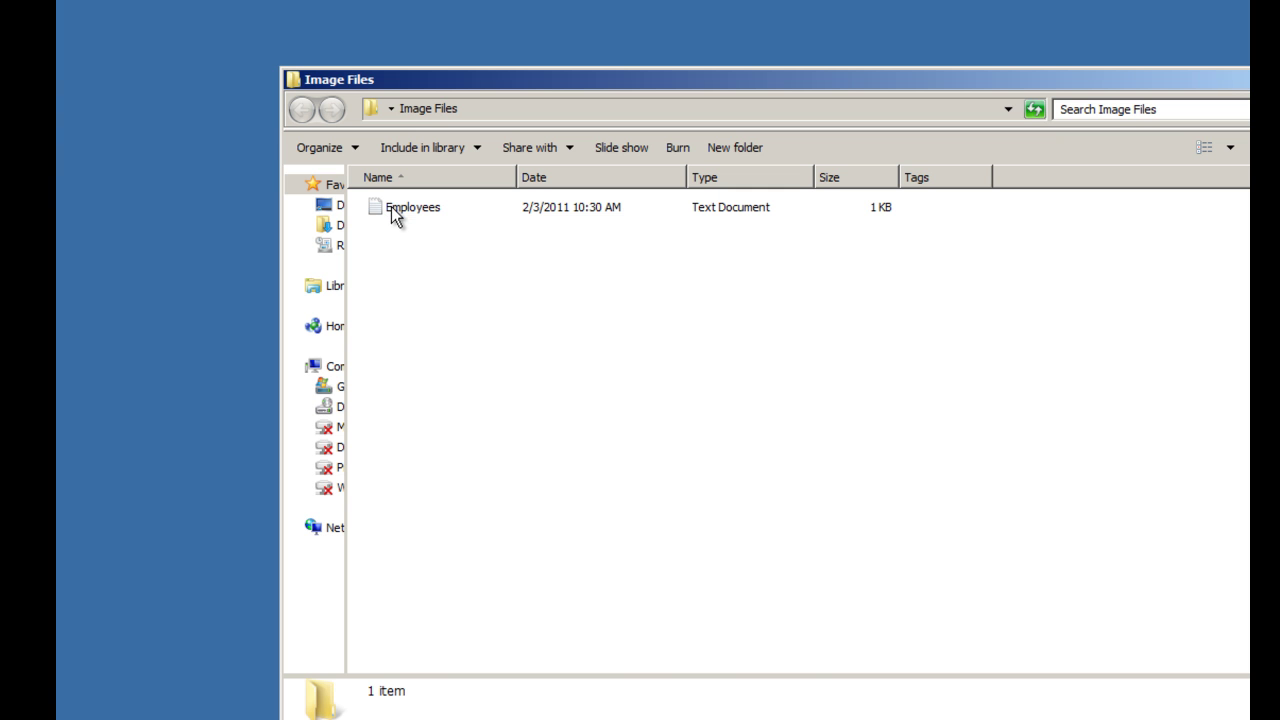
Open the Employees text file from the Image Files folder.
double_click(392, 206)
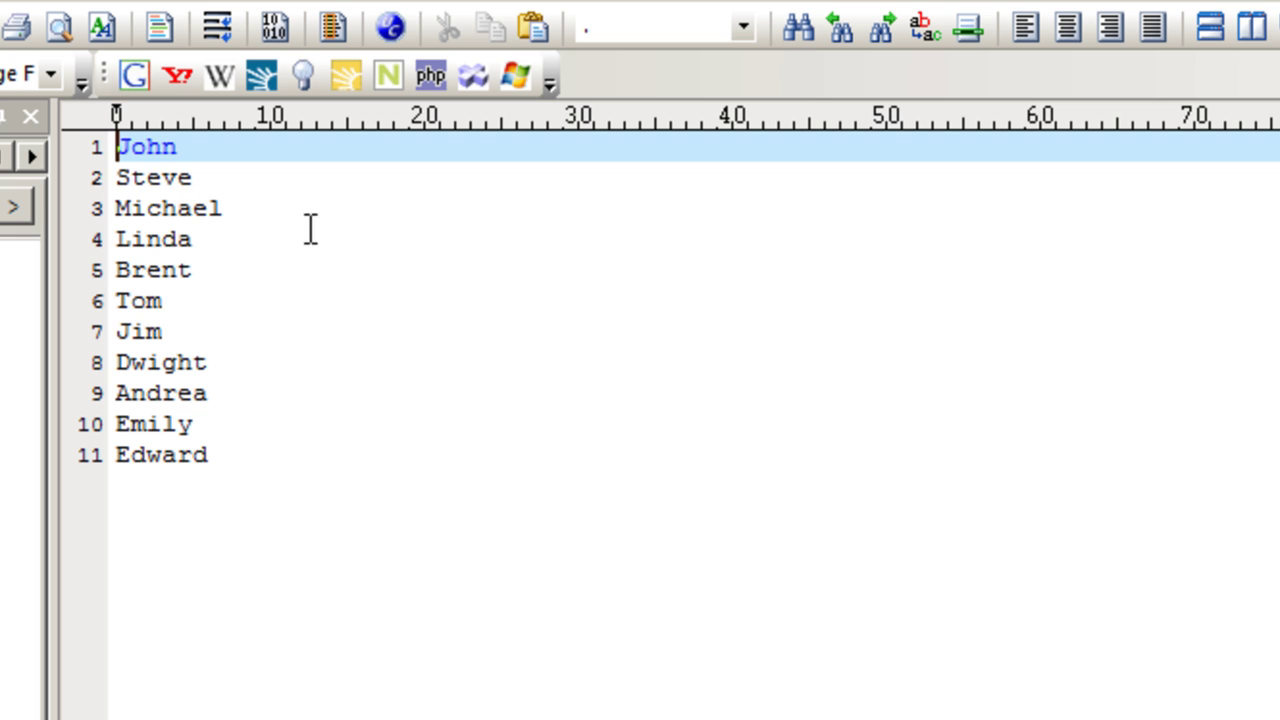
Insert image:gif as the list's first line and image:png on a new line further down.
key(Return)
key(Up)
text(image)
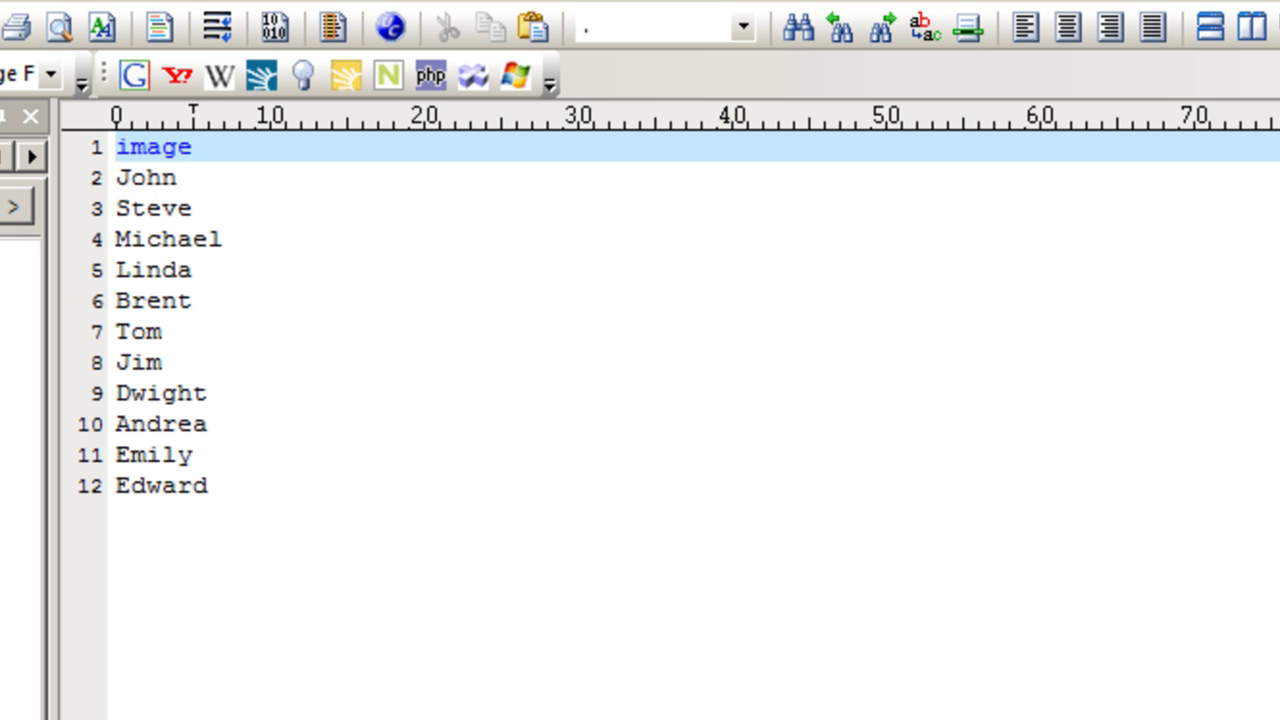
text(:gif)
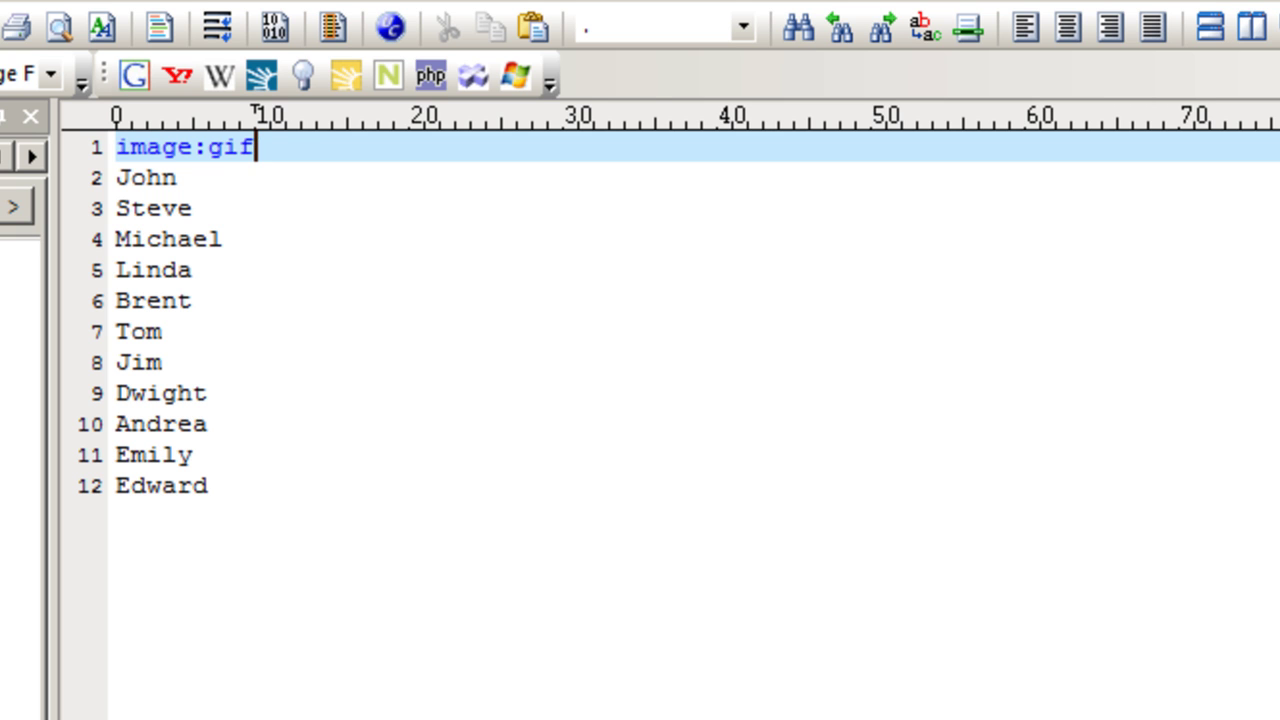
click(200, 270)
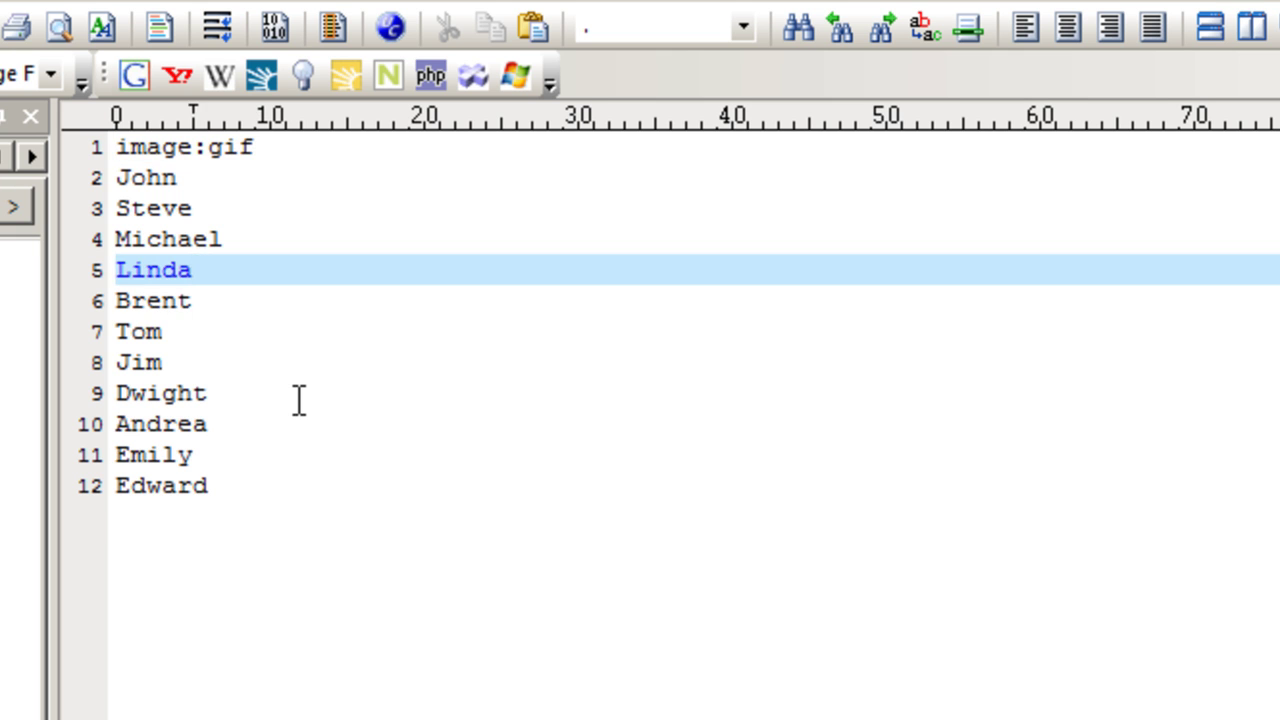
key(Return)
text(image:)
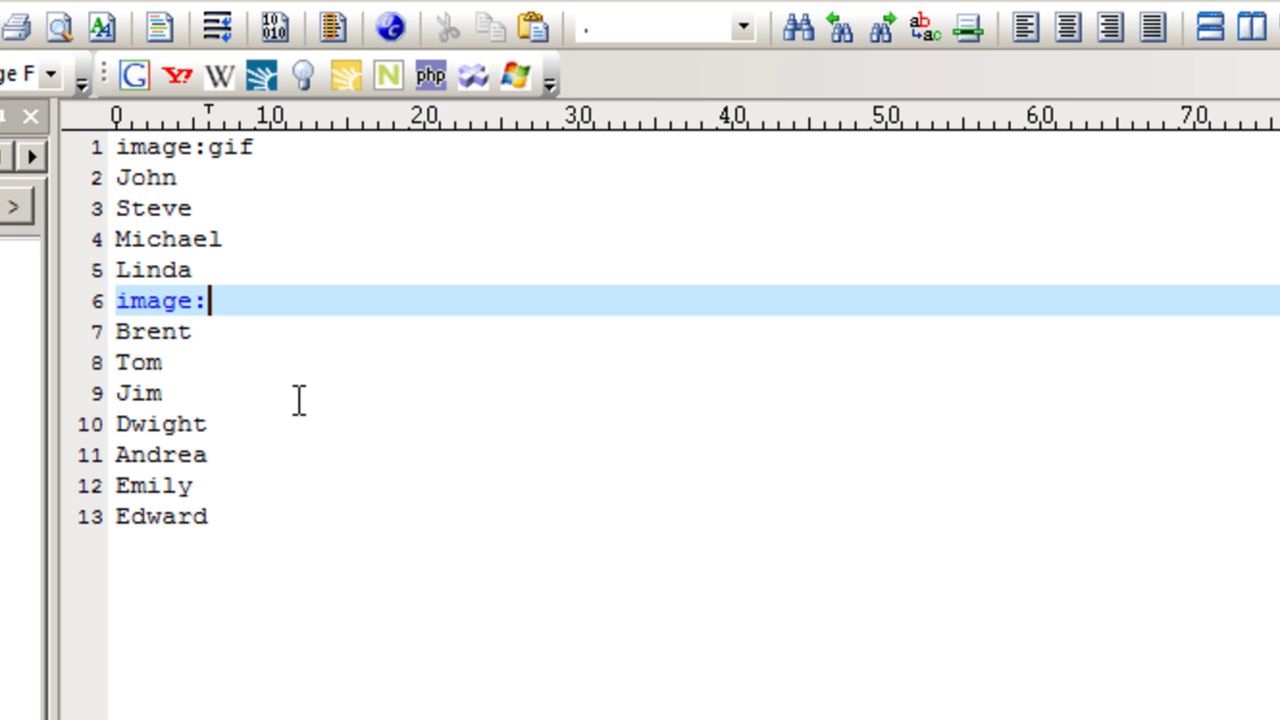
text(png)
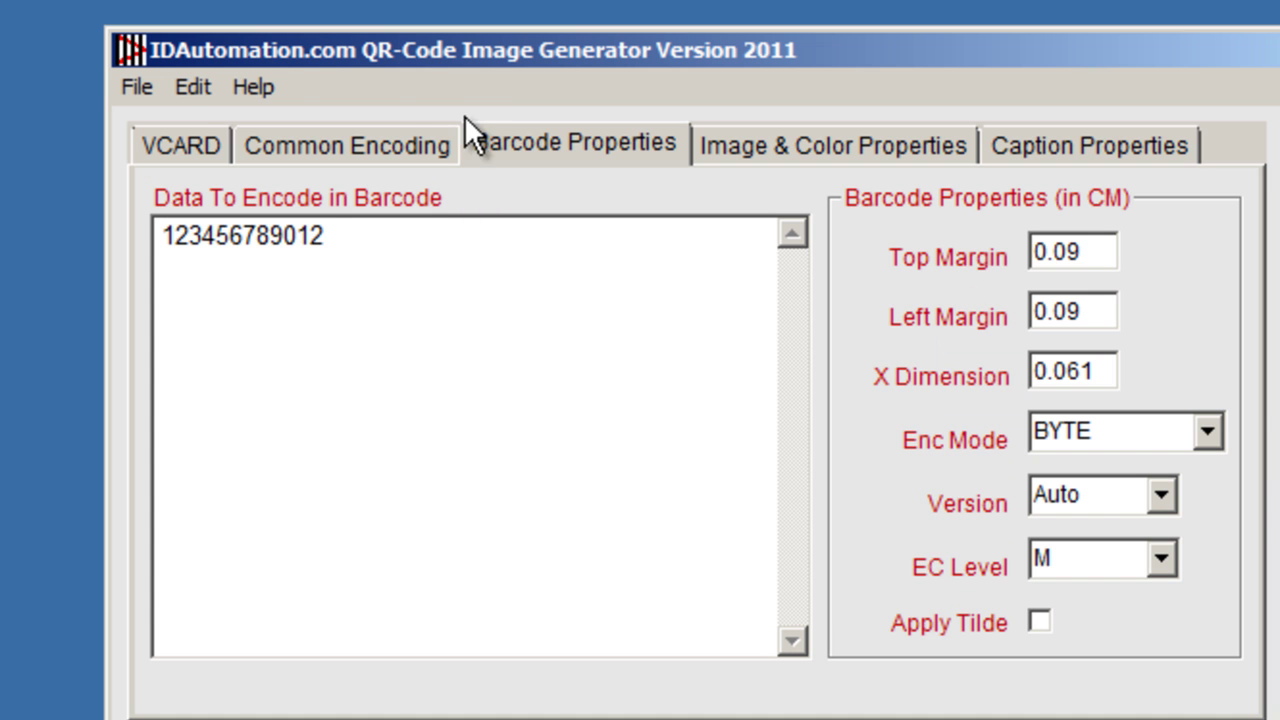
Create multiple QR barcodes from the Employees list file in Image Files.
click(147, 86)
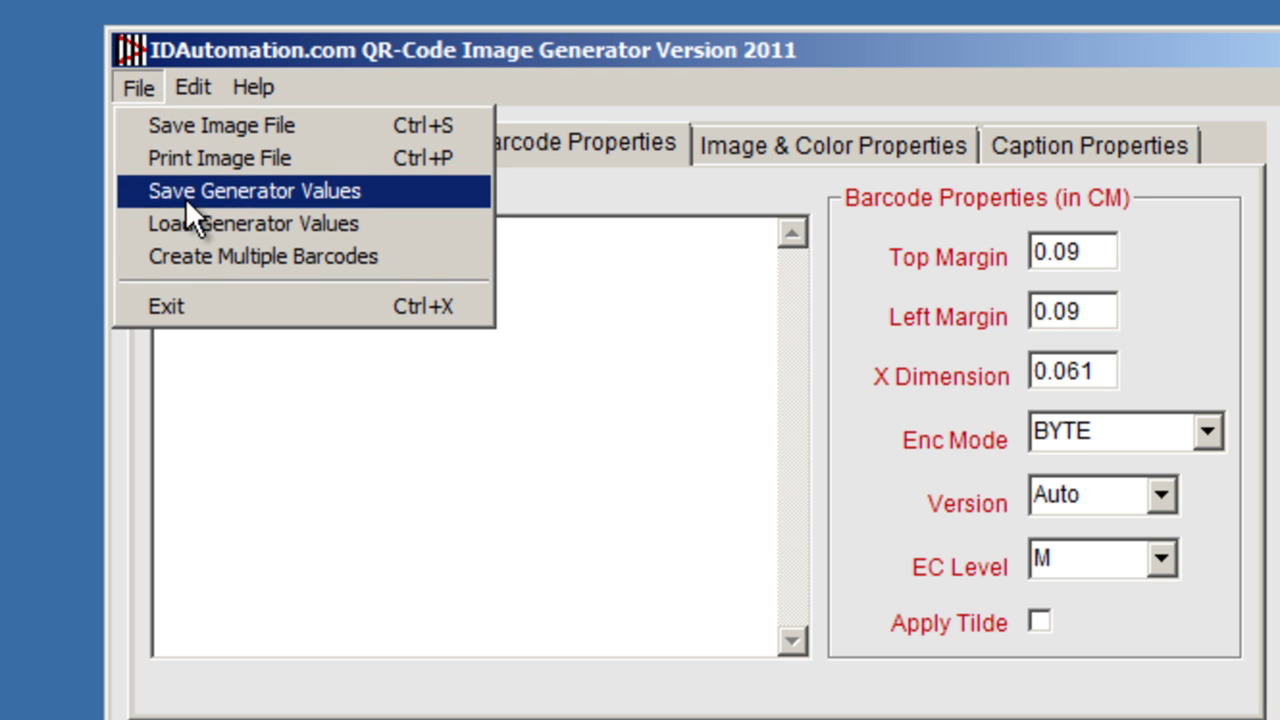
click(206, 255)
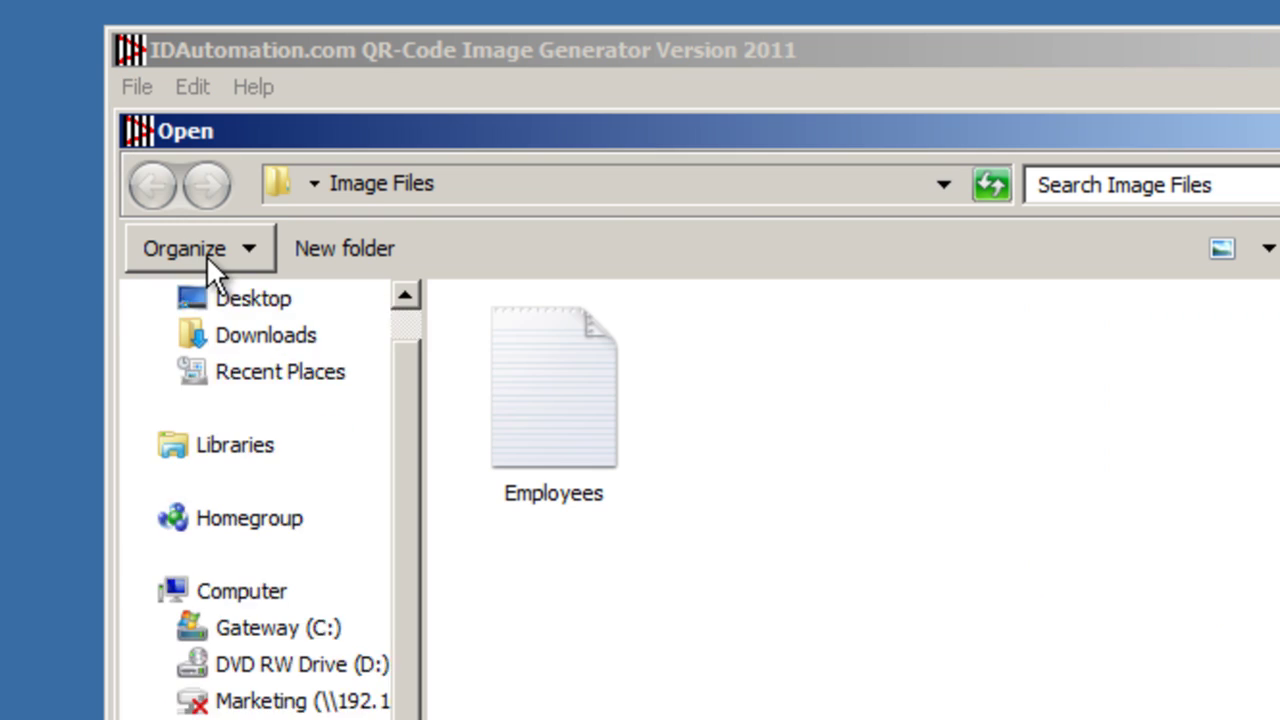
double_click(570, 410)
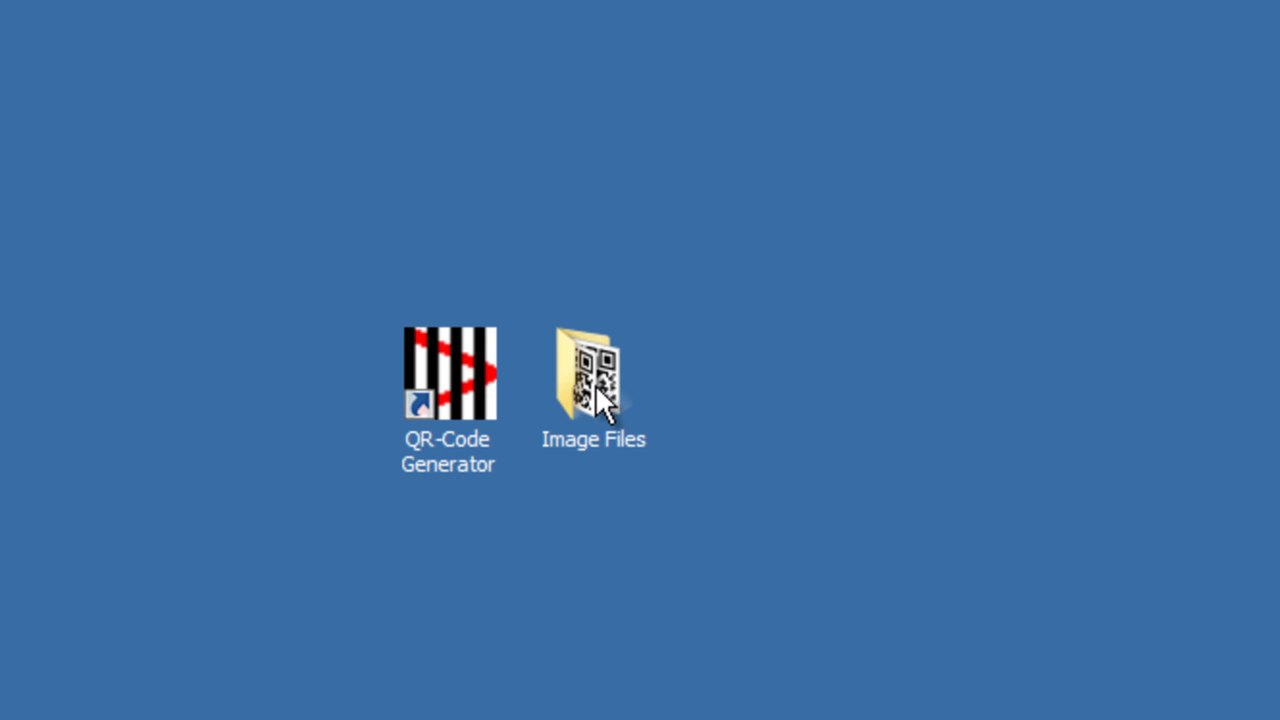
Open the Image Files folder to view the generated employee GIF and PNG QR images.
double_click(595, 384)
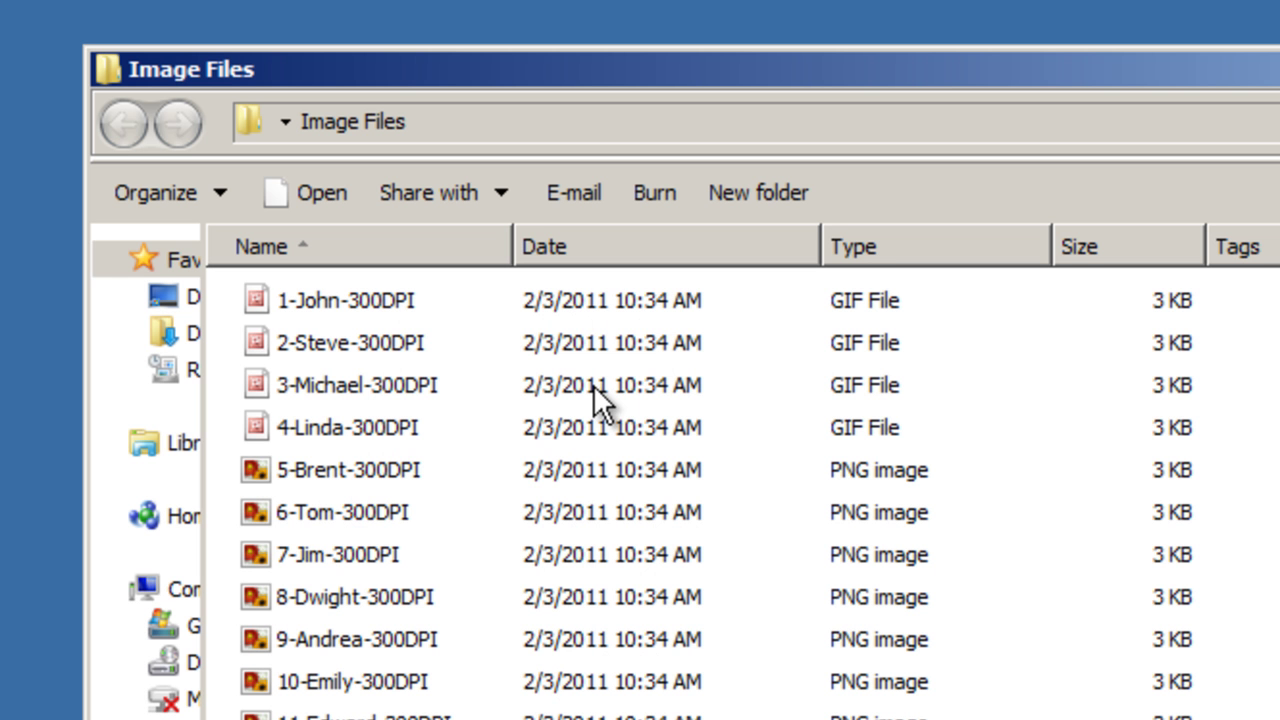